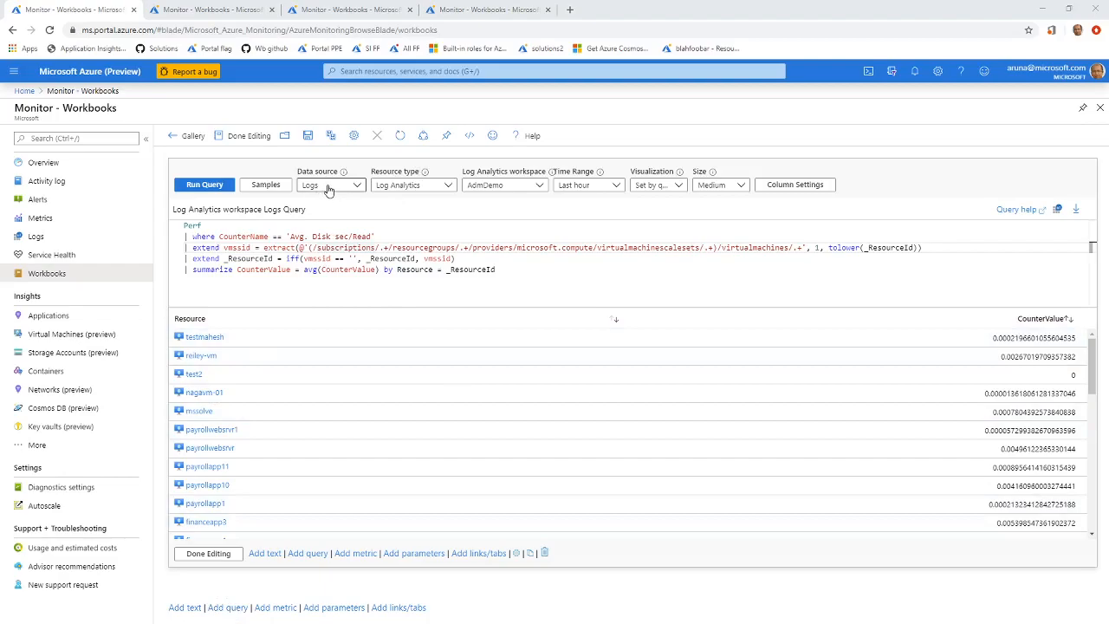
# Examine the available Log Analytics workspaces and the Perf query's 'Avg. Disk sec/Read' filter and per-resource summarize clause.
pyautogui.click(520, 185)
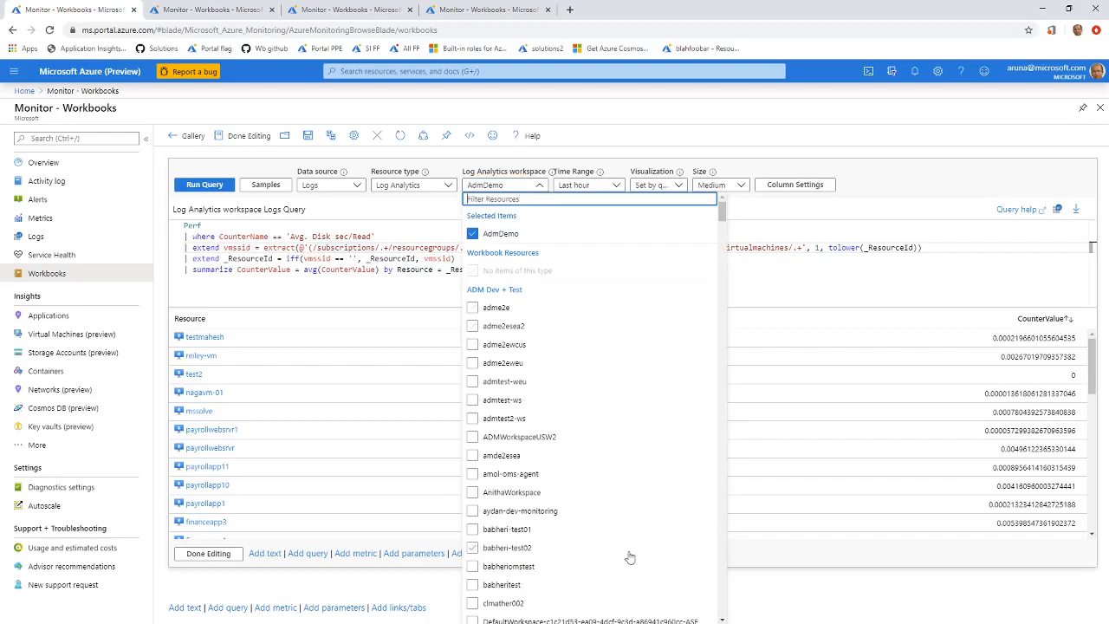
pyautogui.click(794, 267)
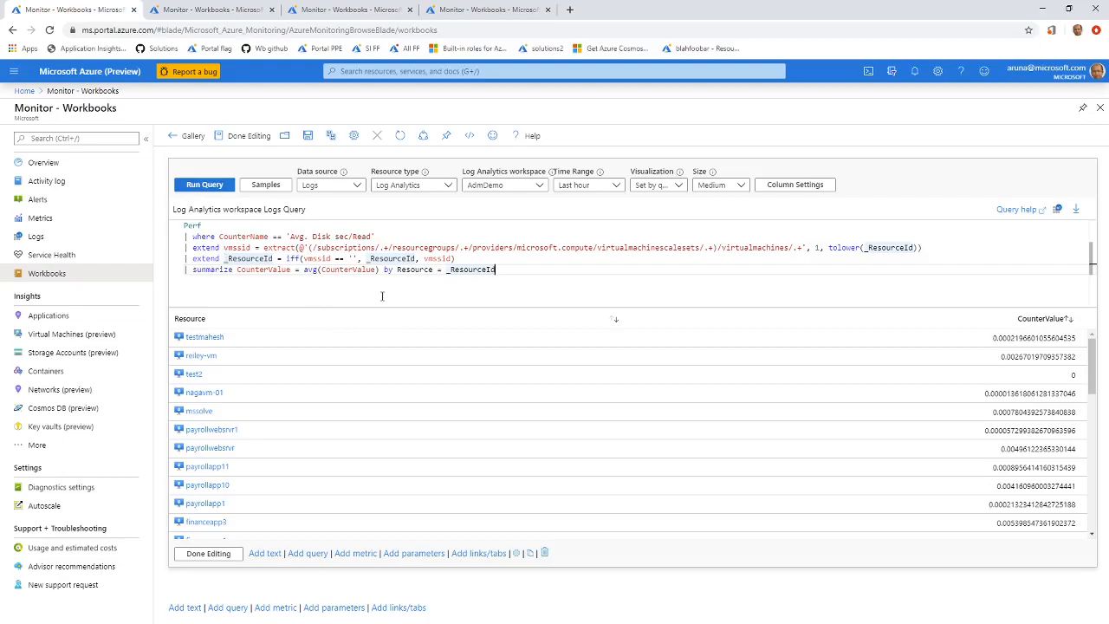
pyautogui.moveTo(532, 282); pyautogui.dragTo(177, 228)
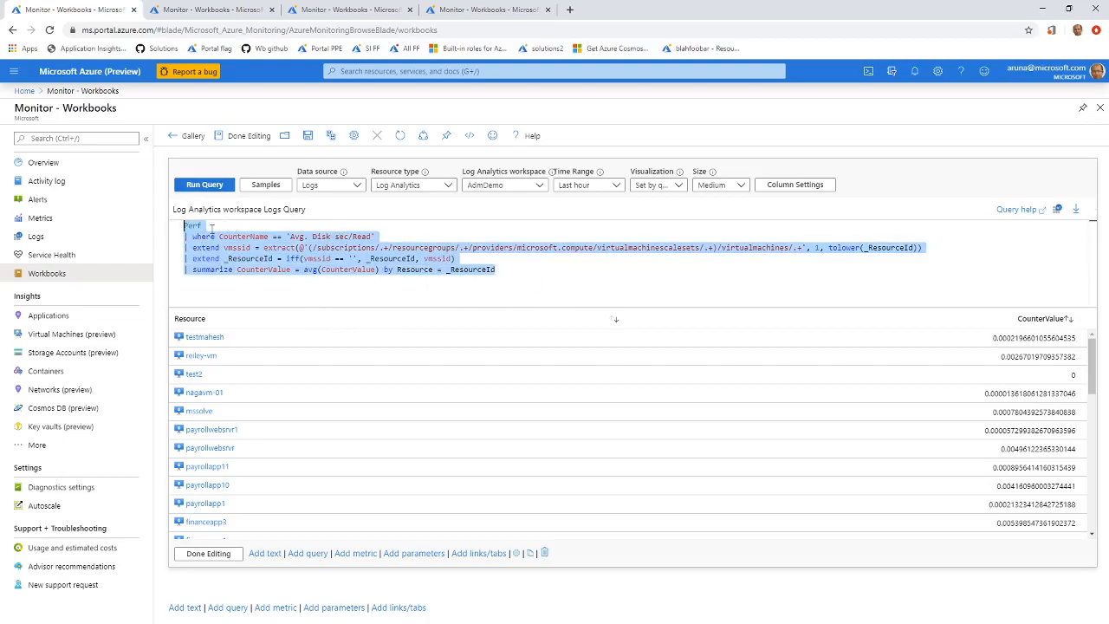
pyautogui.click(180, 227)
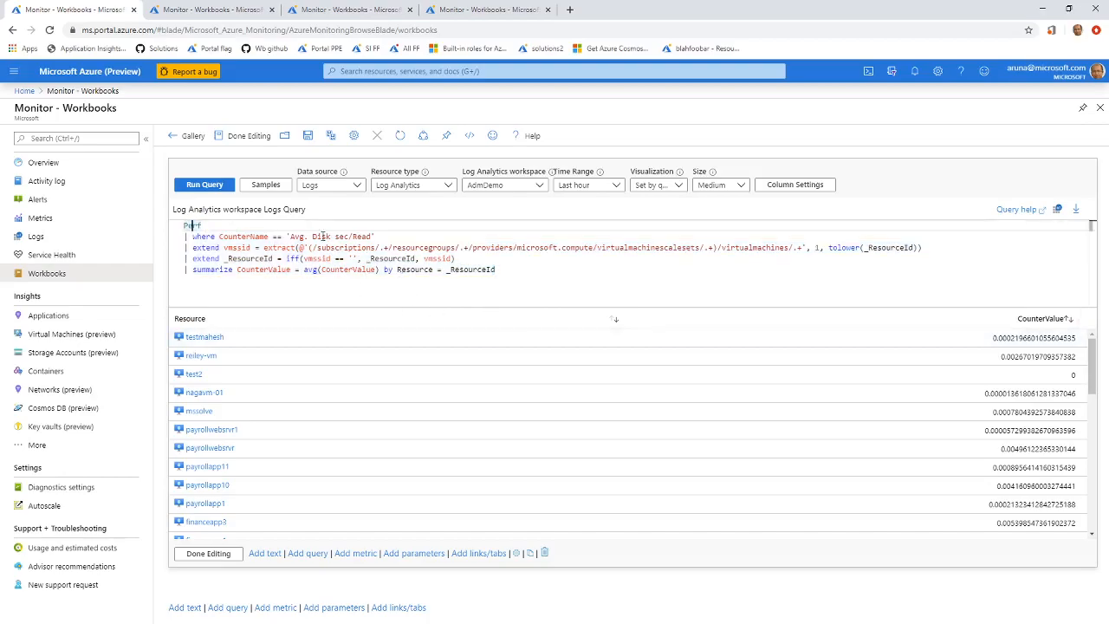
pyautogui.moveTo(286, 237); pyautogui.dragTo(375, 237)
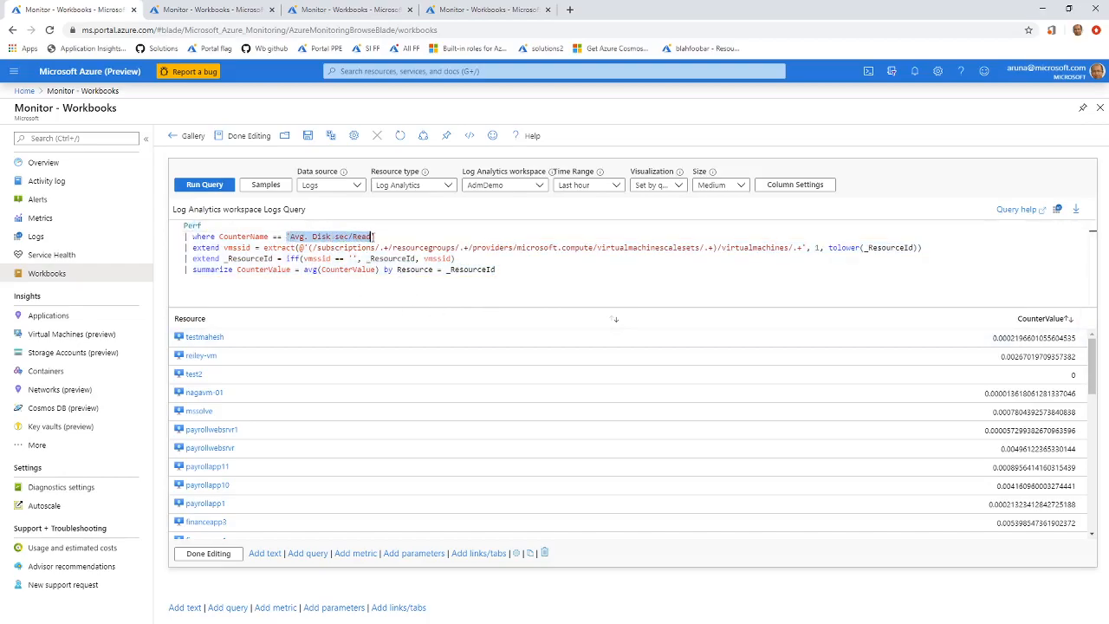
pyautogui.moveTo(237, 270); pyautogui.dragTo(498, 269)
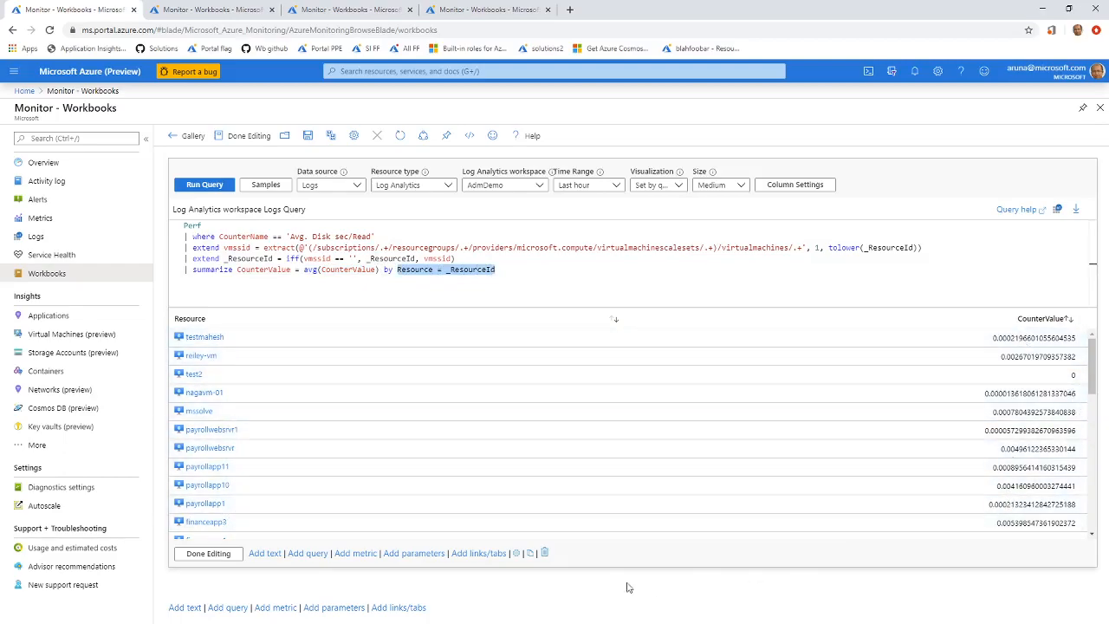
pyautogui.click(644, 606)
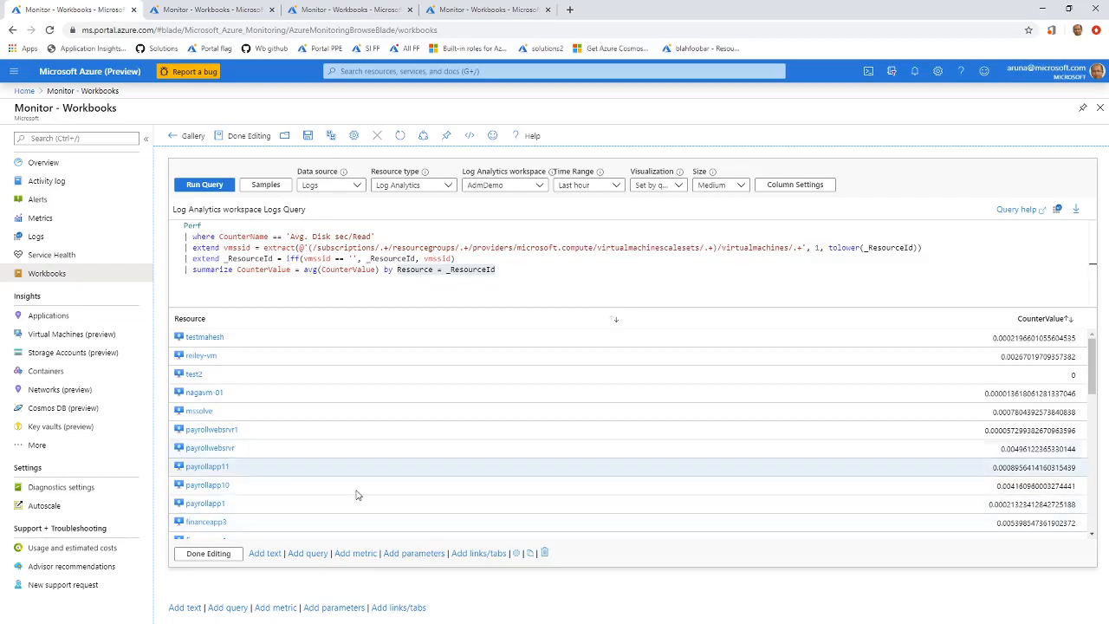
# Switch to the second workbook and review the choices in its Subscriptions, Resource groups and Virtual machines parameters.
pyautogui.click(208, 10)
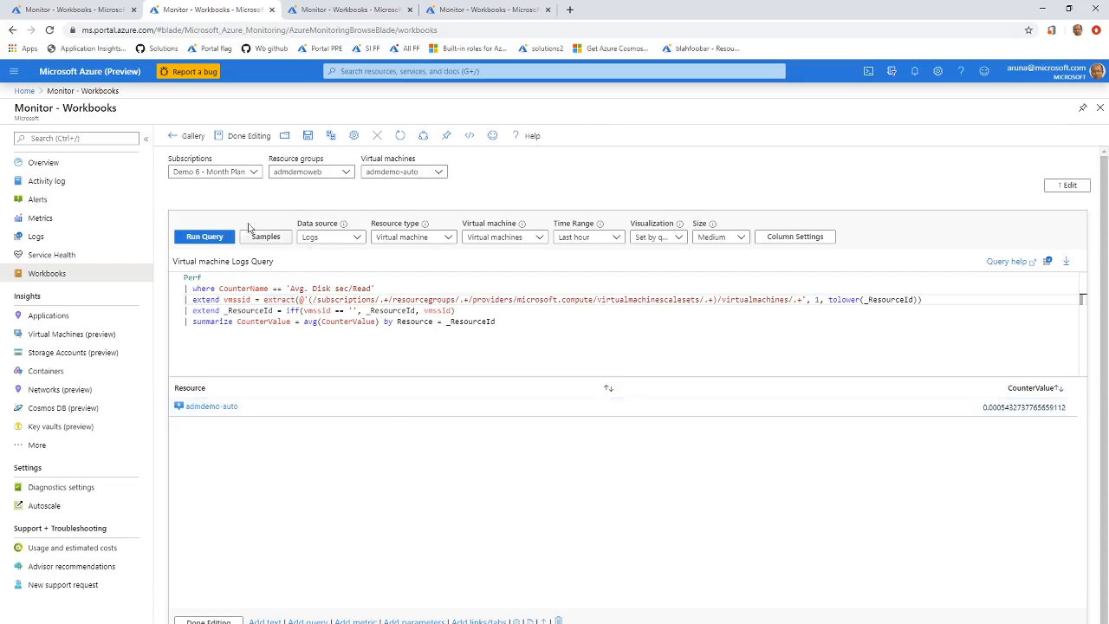
pyautogui.click(224, 173)
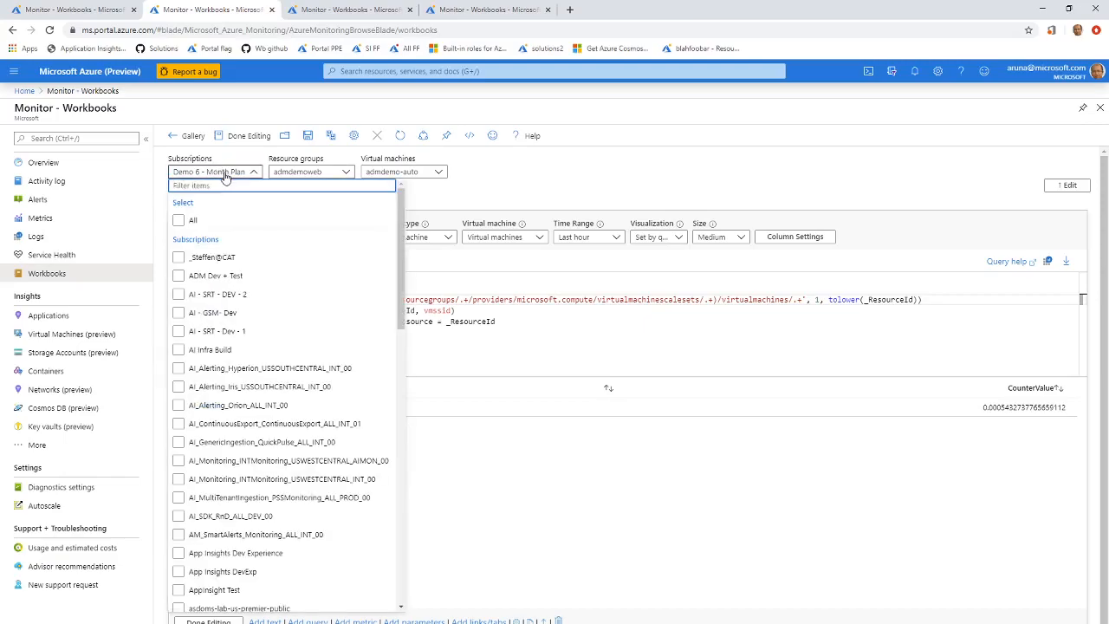
pyautogui.click(320, 172)
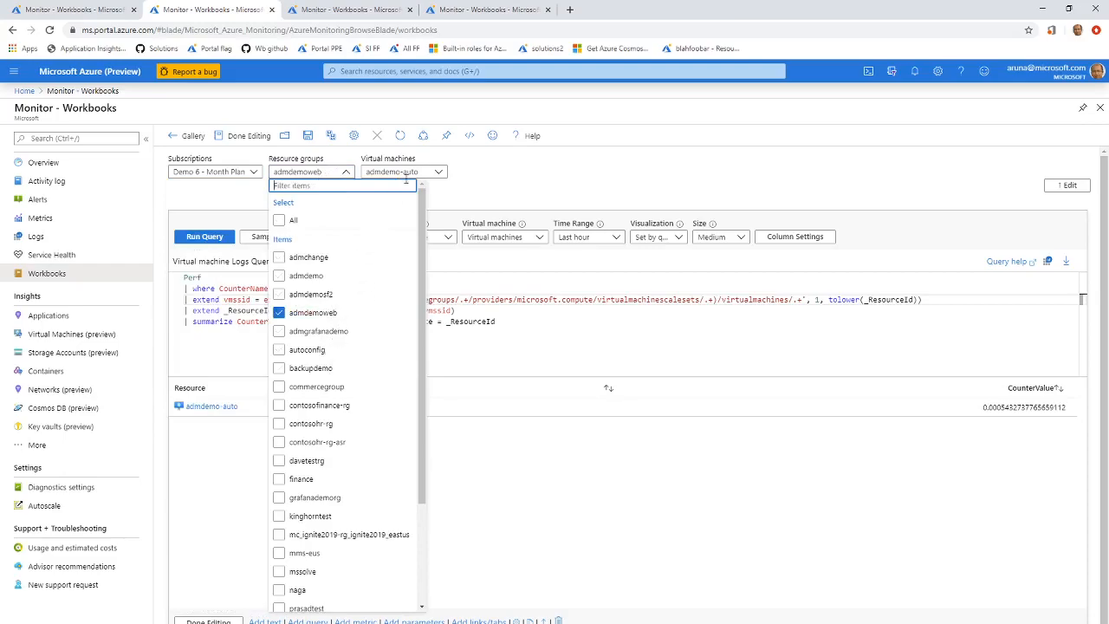
pyautogui.click(472, 184)
pyautogui.click(439, 172)
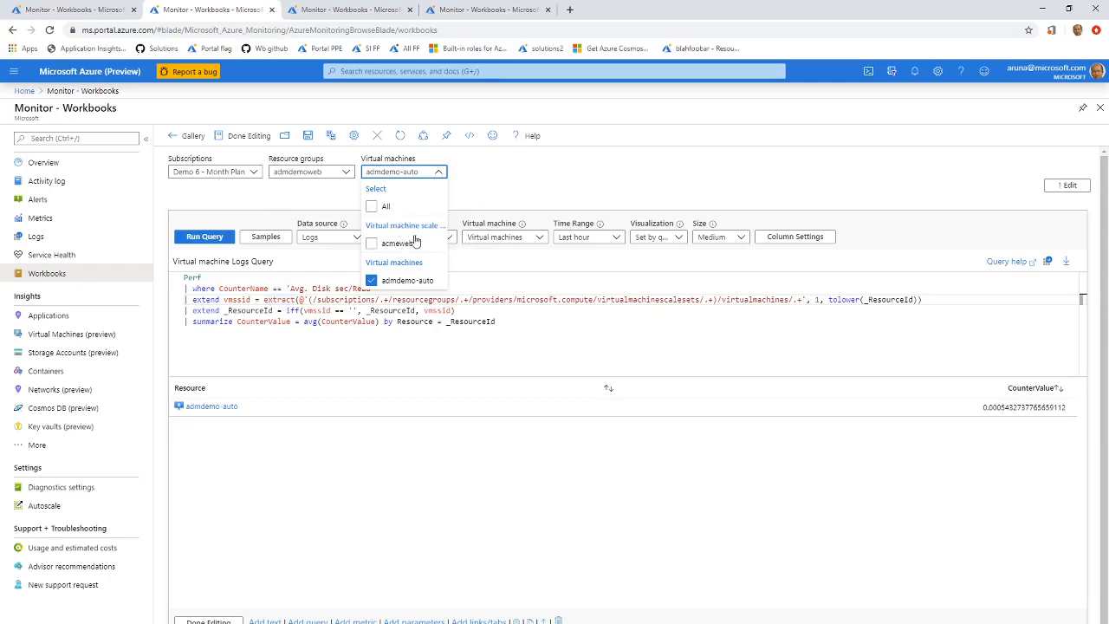
pyautogui.click(571, 180)
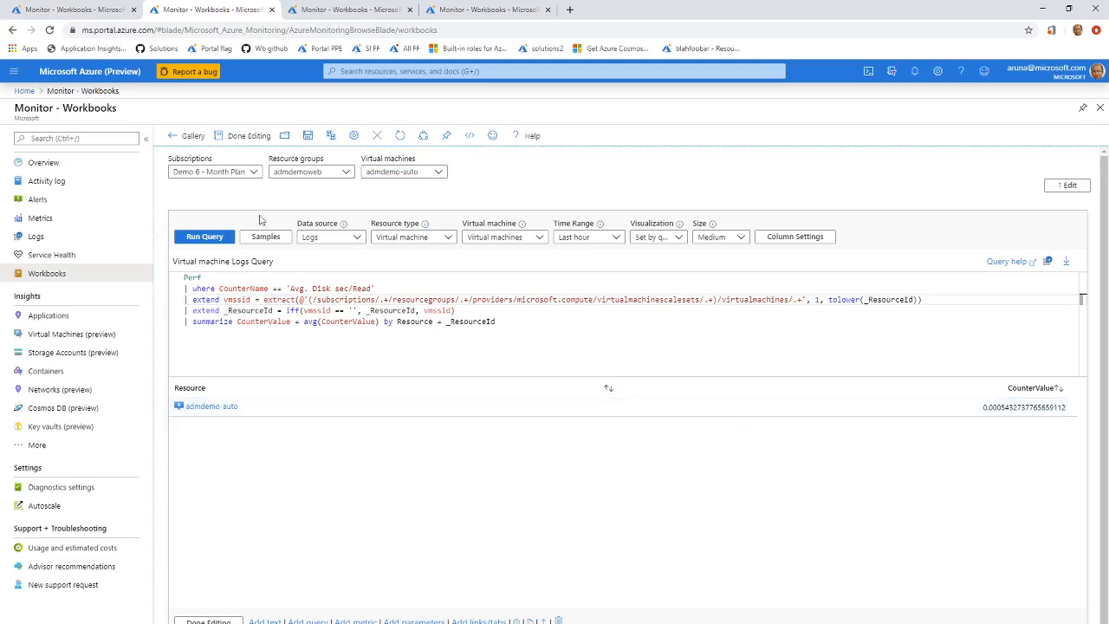
pyautogui.click(404, 172)
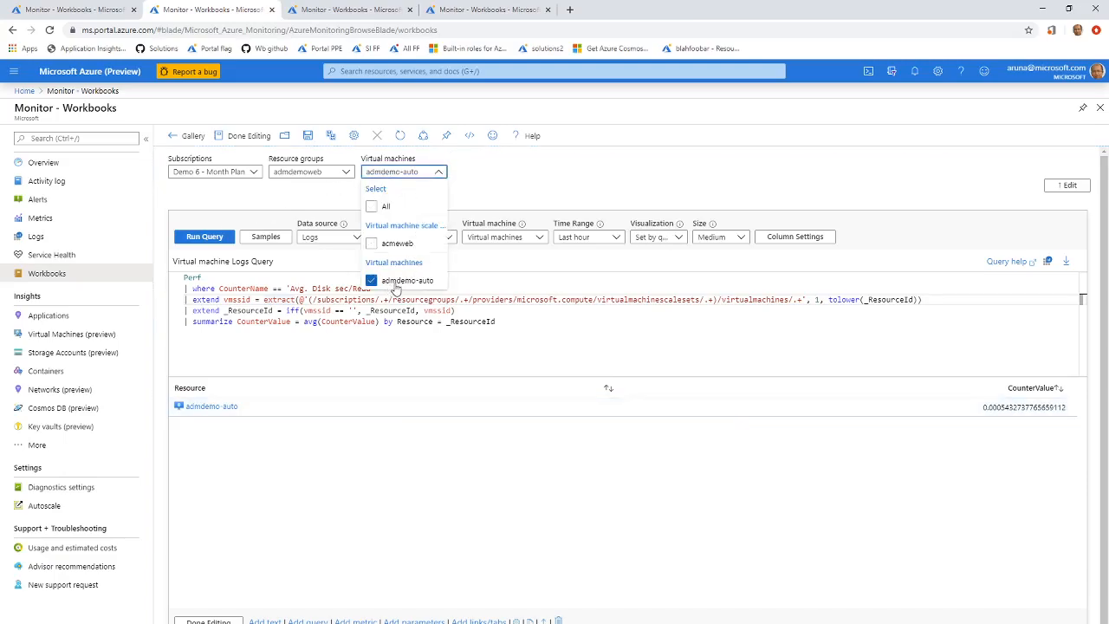
pyautogui.click(549, 182)
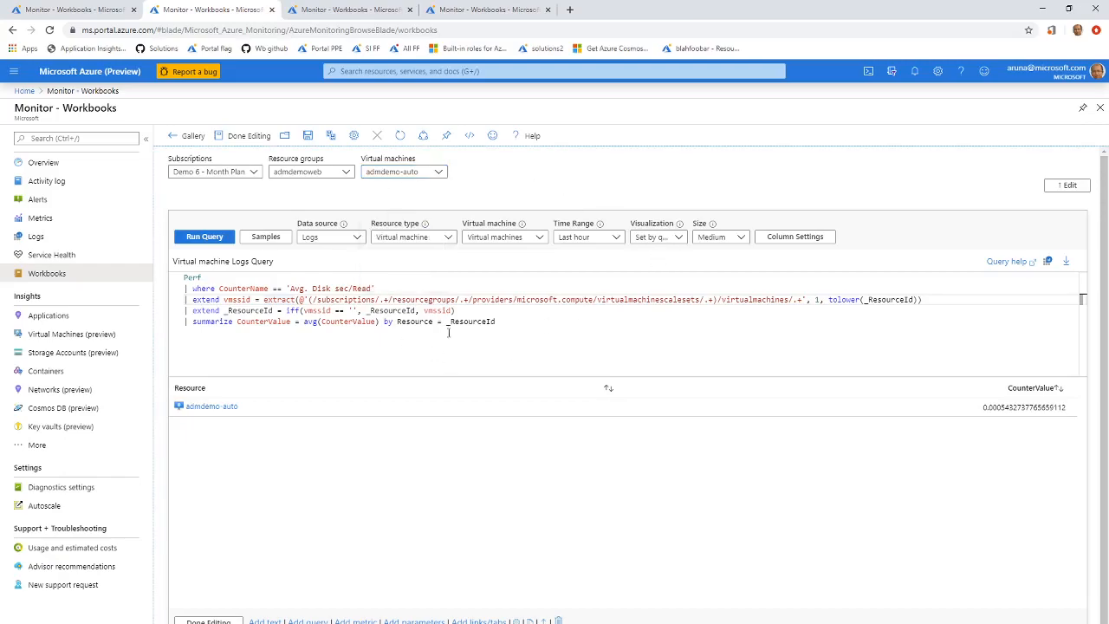
# Review the virtual machine logs query text and browse the resource types the query can target.
pyautogui.moveTo(501, 322); pyautogui.dragTo(165, 278)
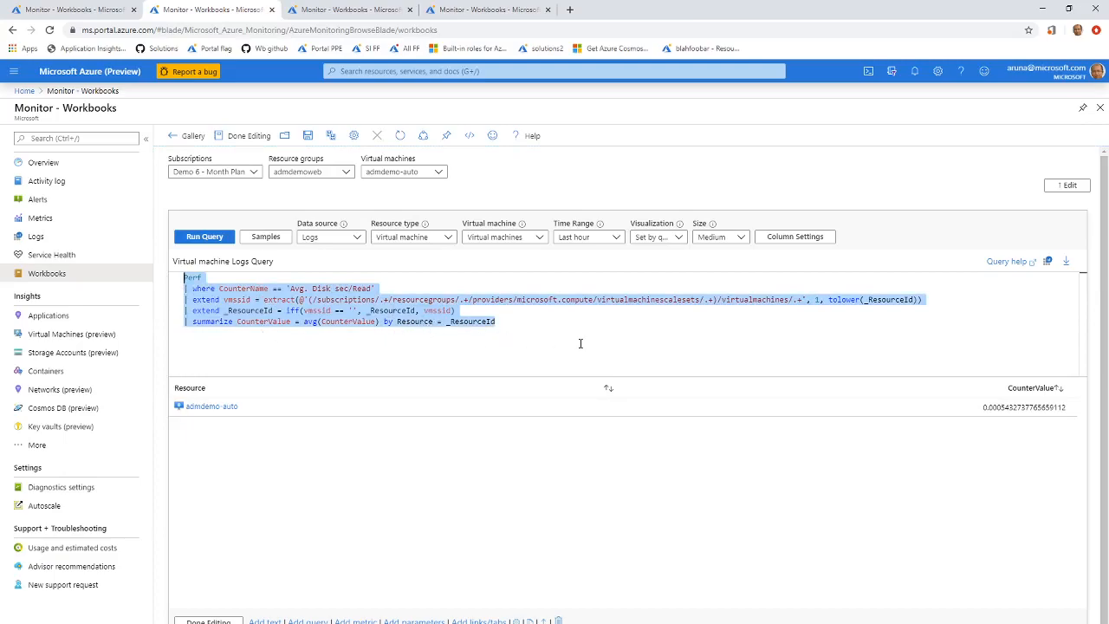
pyautogui.click(565, 321)
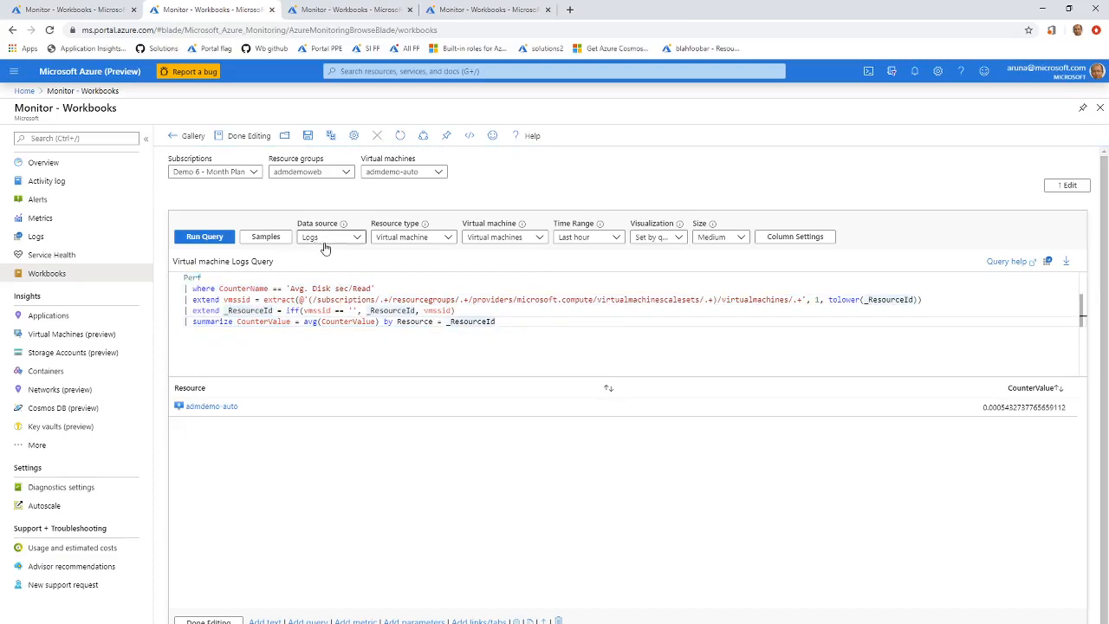
pyautogui.click(448, 239)
pyautogui.moveTo(588, 599); pyautogui.dragTo(598, 540)
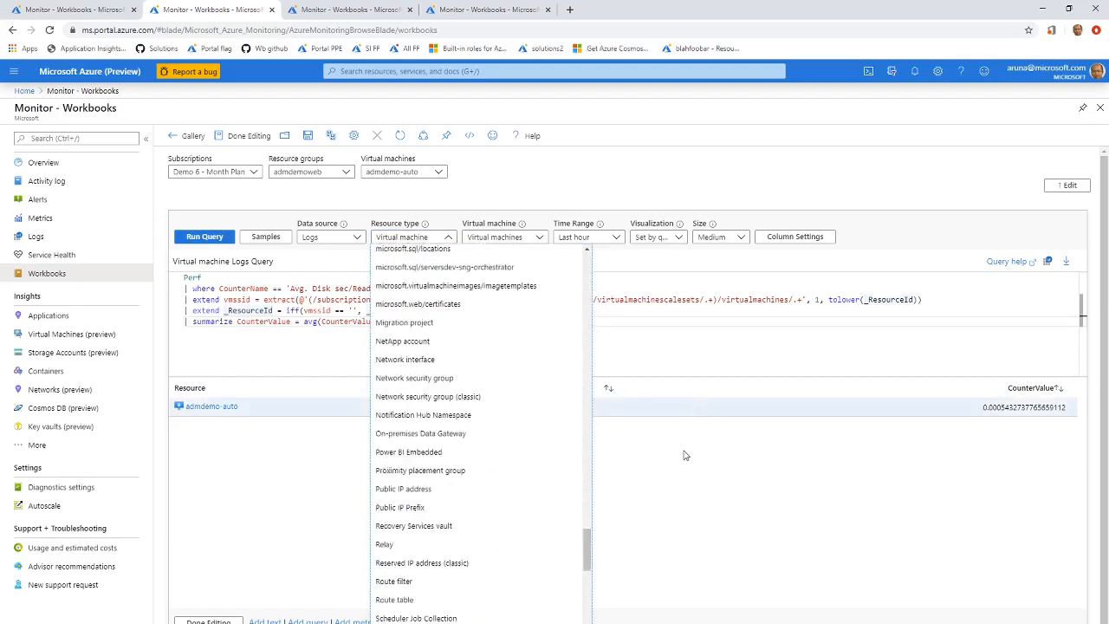
pyautogui.click(678, 452)
pyautogui.click(448, 237)
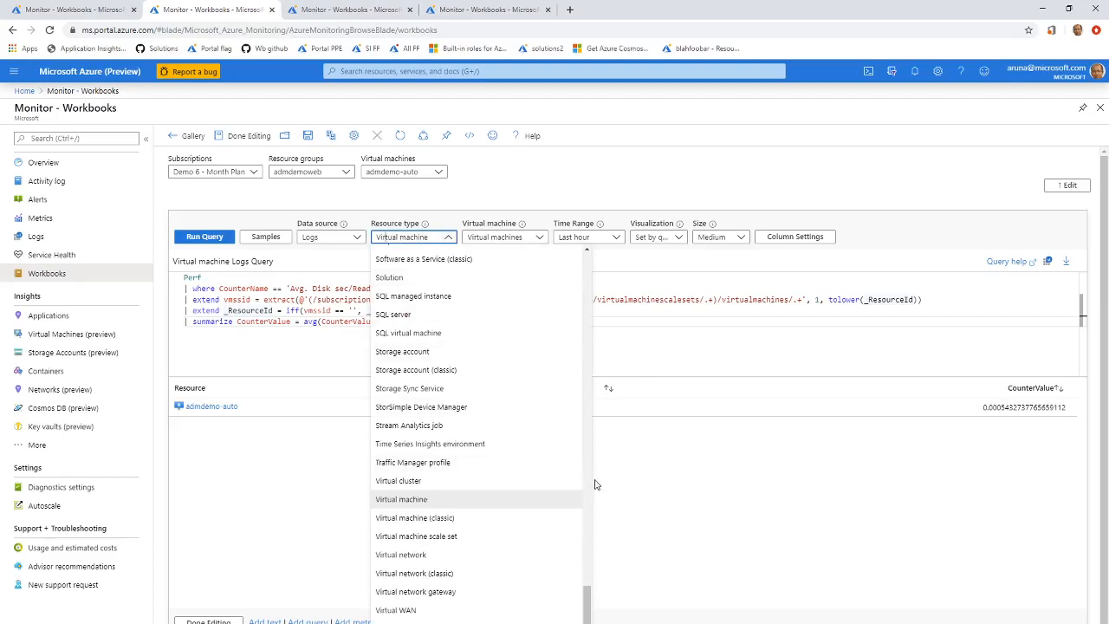
pyautogui.click(589, 605)
pyautogui.moveTo(589, 605); pyautogui.dragTo(588, 591)
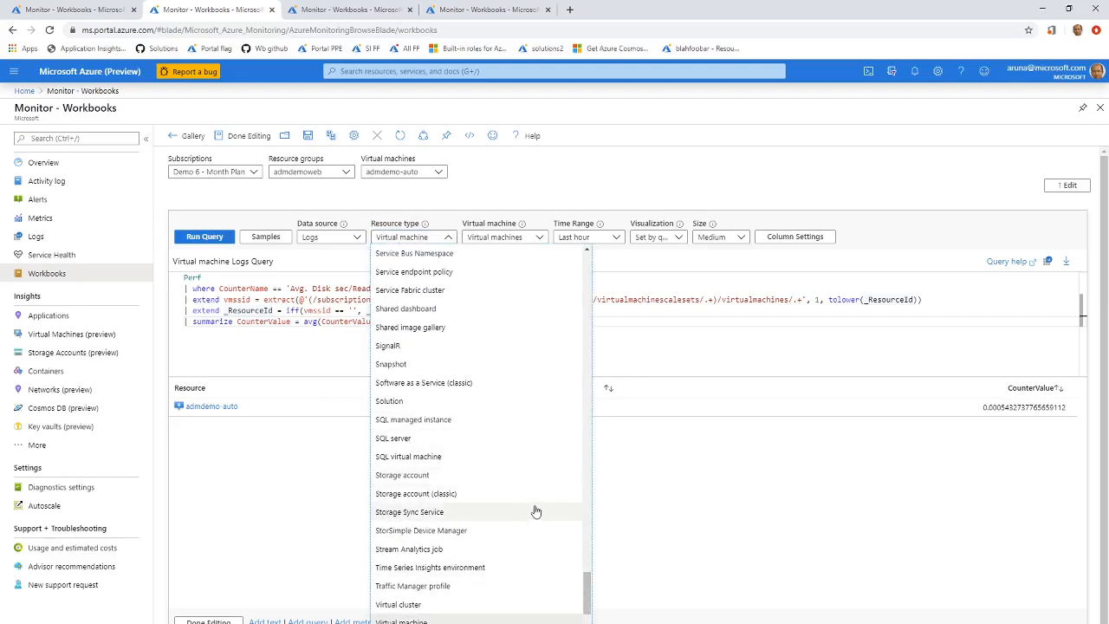
pyautogui.click(772, 557)
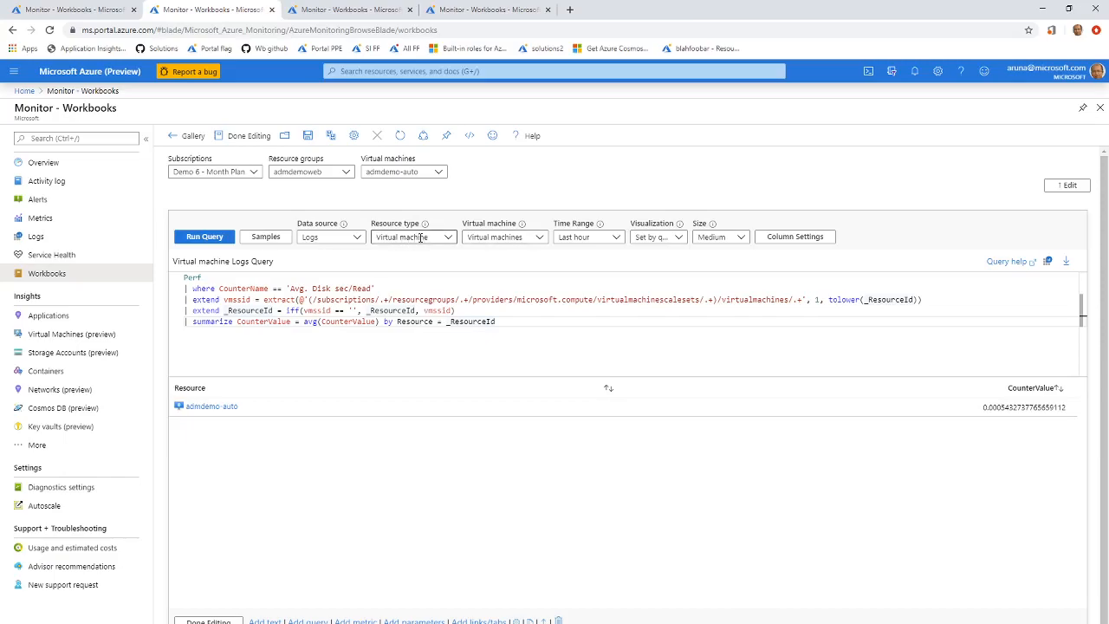
# Check which resource parameter supplies the query's virtual machines and examine the admdemo-auto result row.
pyautogui.click(539, 239)
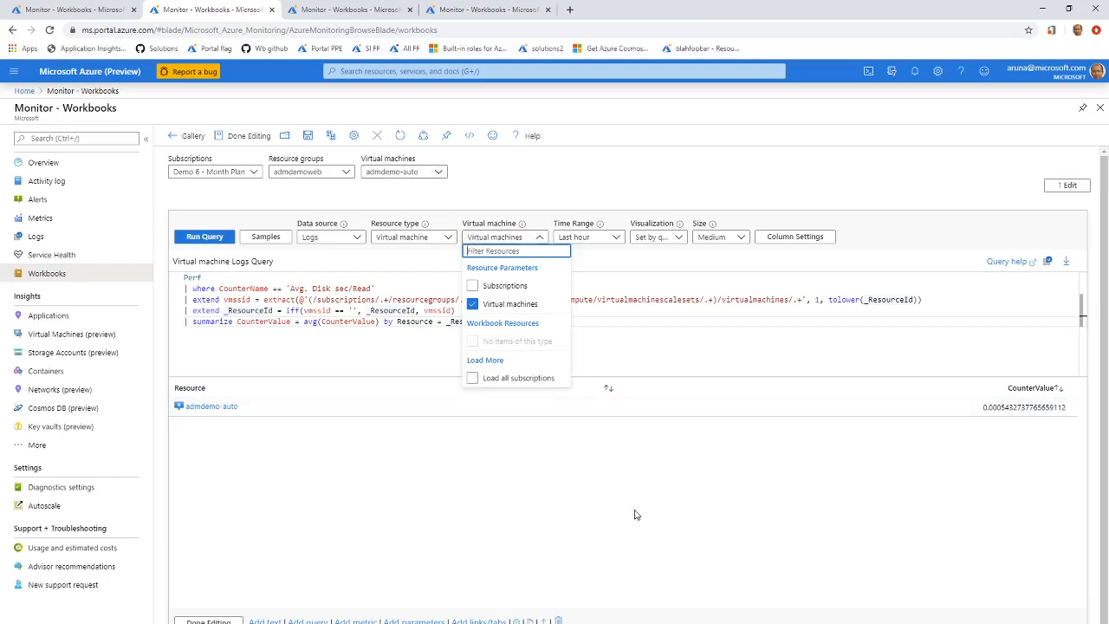
pyautogui.click(728, 447)
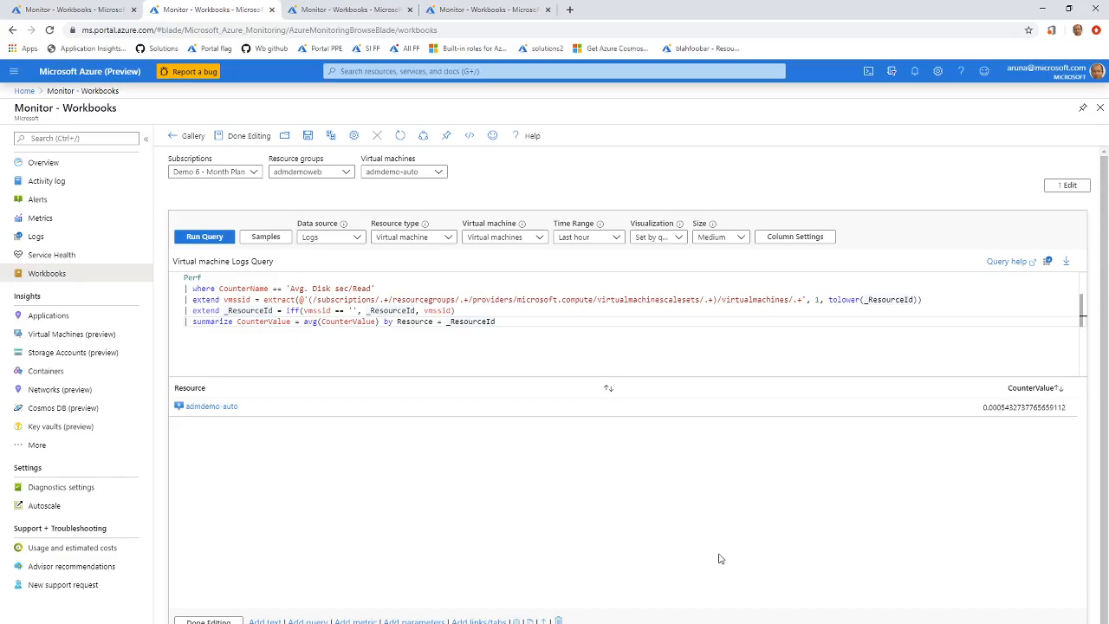
pyautogui.click(221, 419)
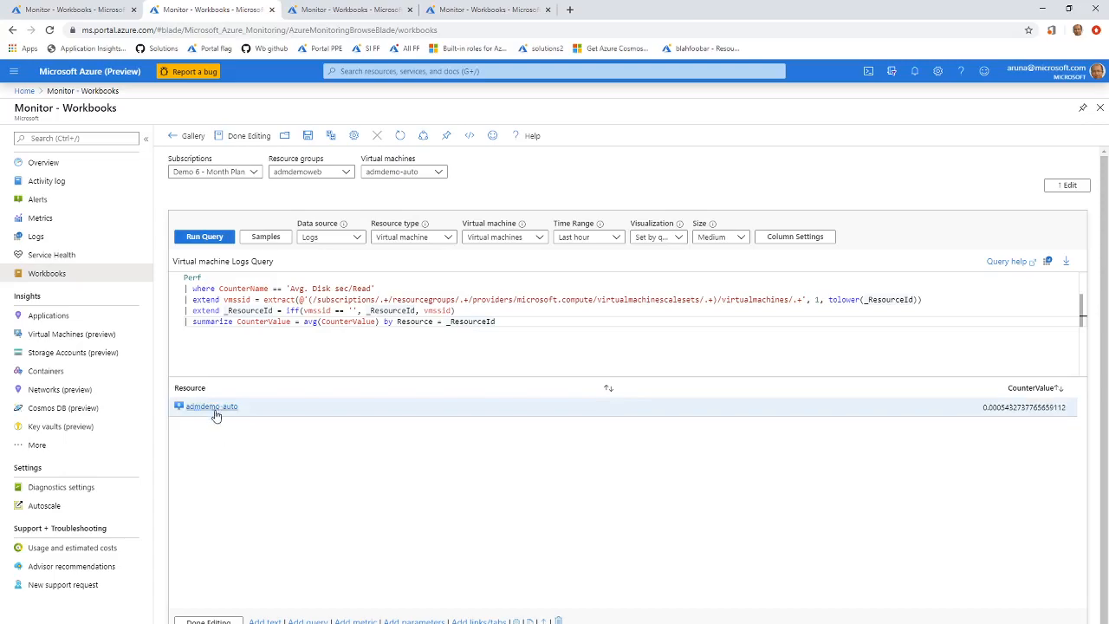
pyautogui.click(227, 417)
# Add the admdemo resource group to the workbook's Resource groups parameter.
pyautogui.click(337, 170)
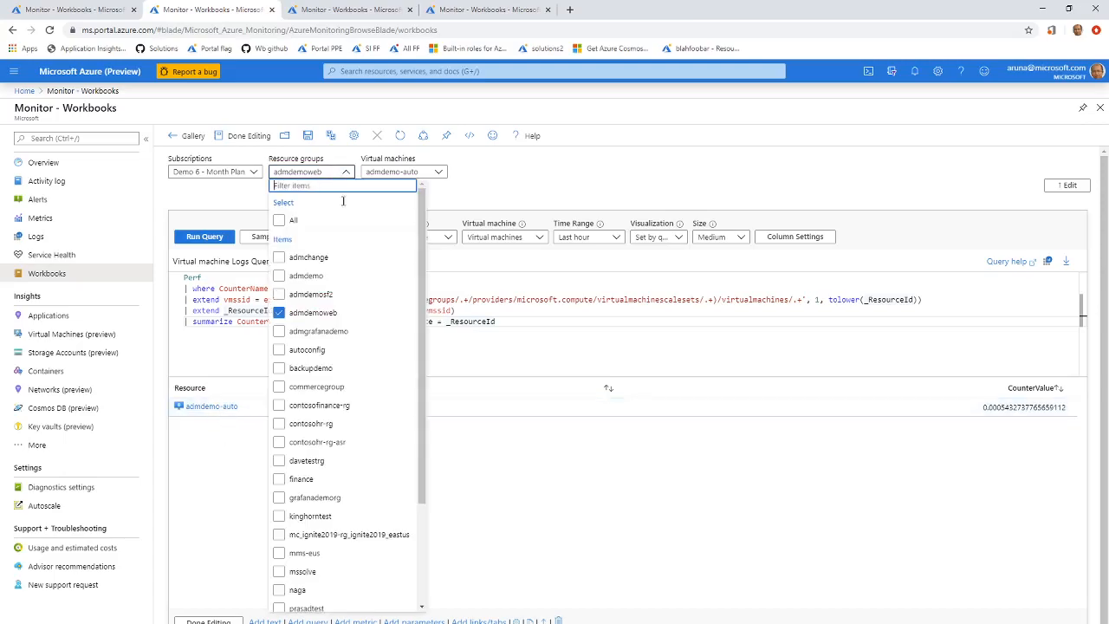
pyautogui.click(318, 273)
pyautogui.click(564, 411)
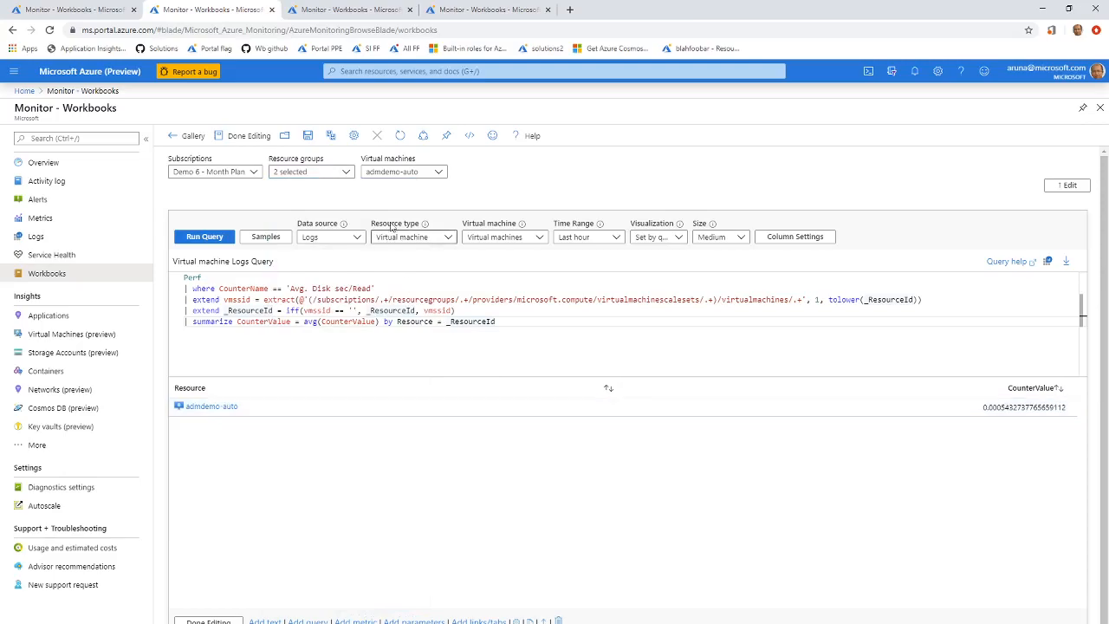
# Add admdemo-mysql, admdemo-rhel1 and admdemo-win1 to the Virtual machines parameter, and review the selection against the query results.
pyautogui.click(425, 172)
pyautogui.click(404, 331)
pyautogui.click(408, 349)
pyautogui.click(411, 368)
pyautogui.click(639, 567)
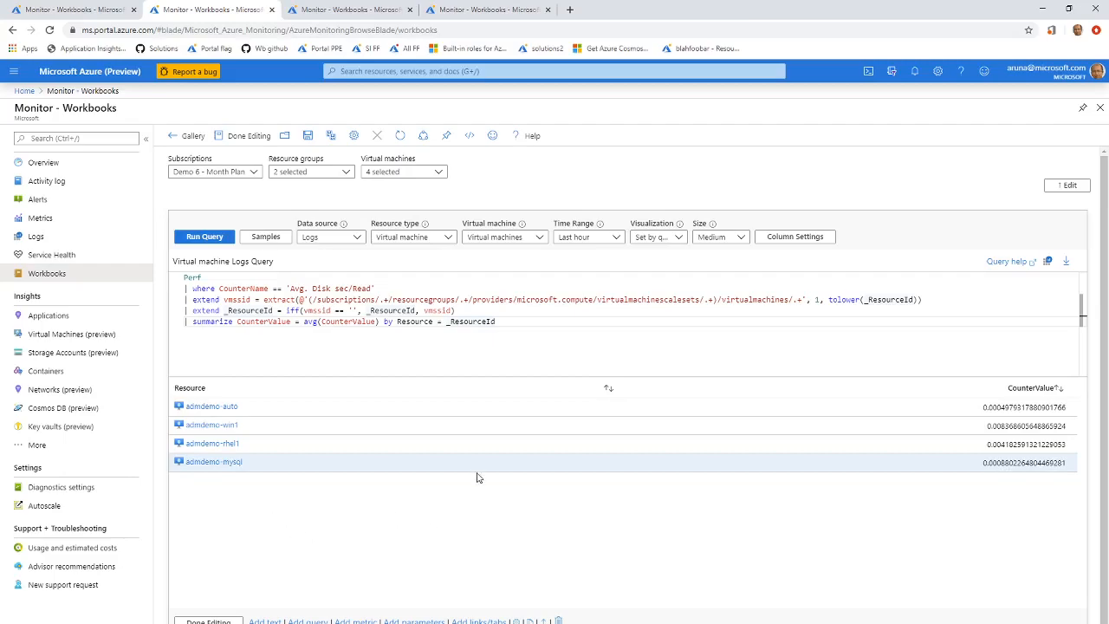
pyautogui.click(439, 174)
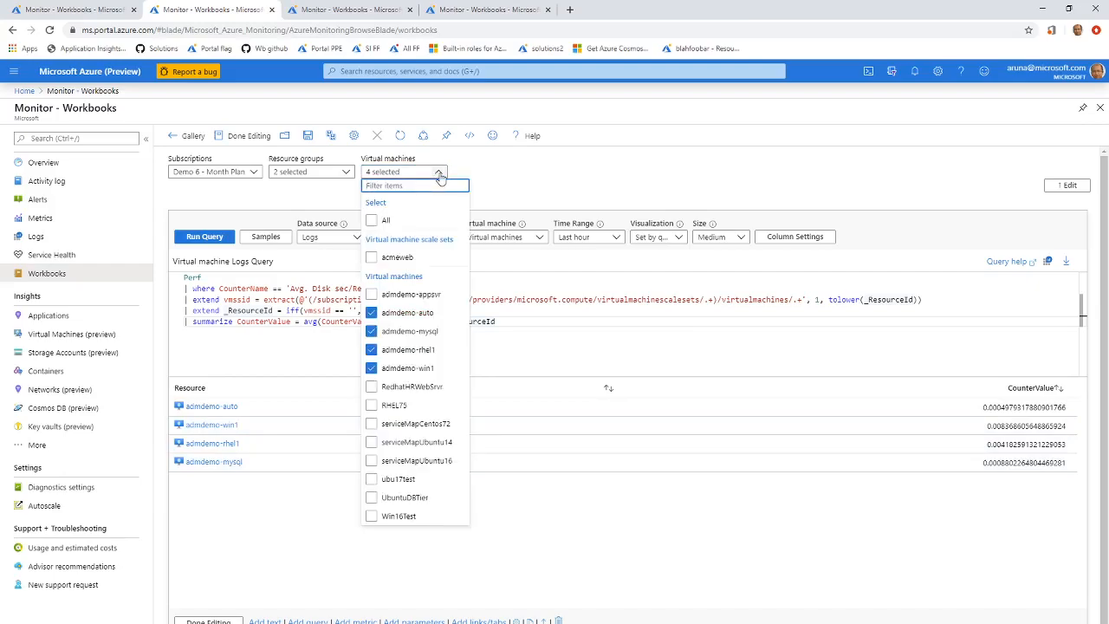
pyautogui.click(888, 459)
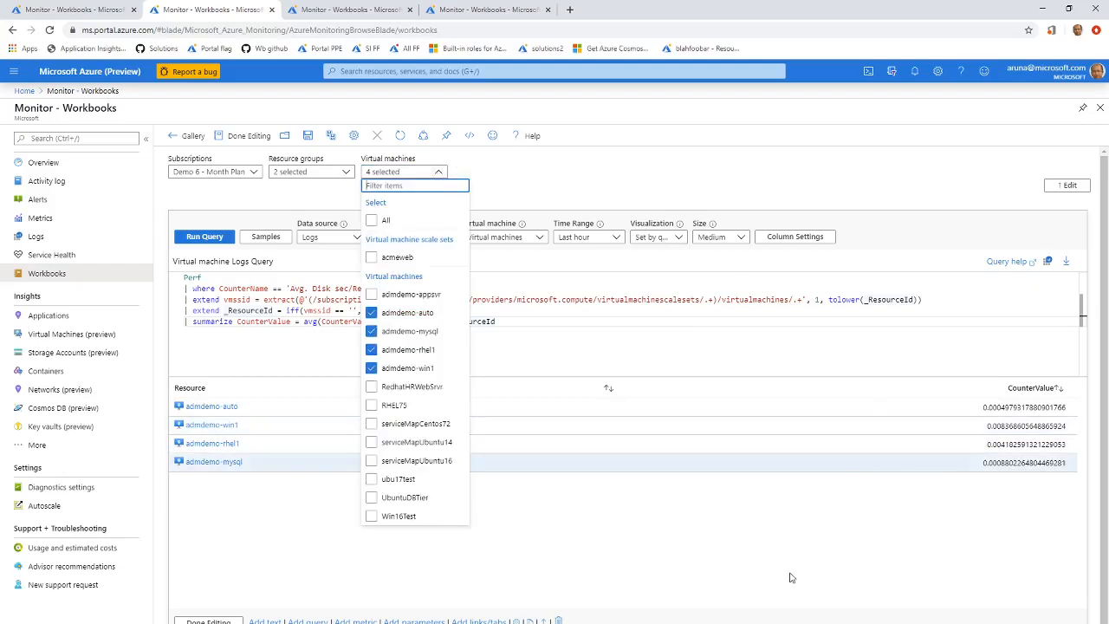
pyautogui.click(785, 579)
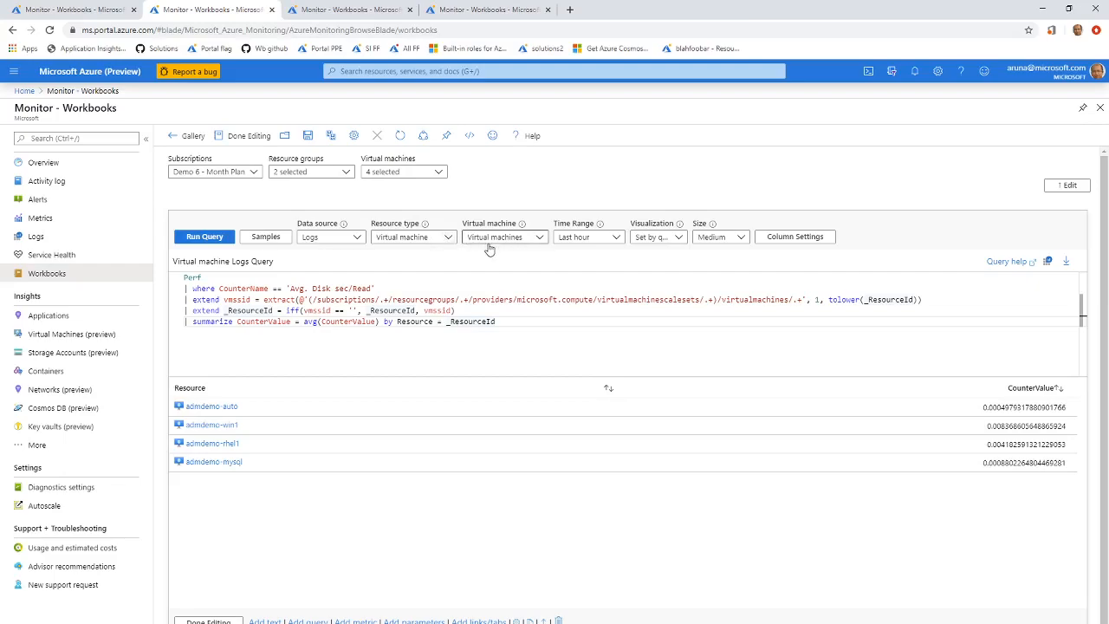
# Deselect all the virtual machines in the Virtual machines parameter and select only the acmeweb scale set.
pyautogui.click(434, 173)
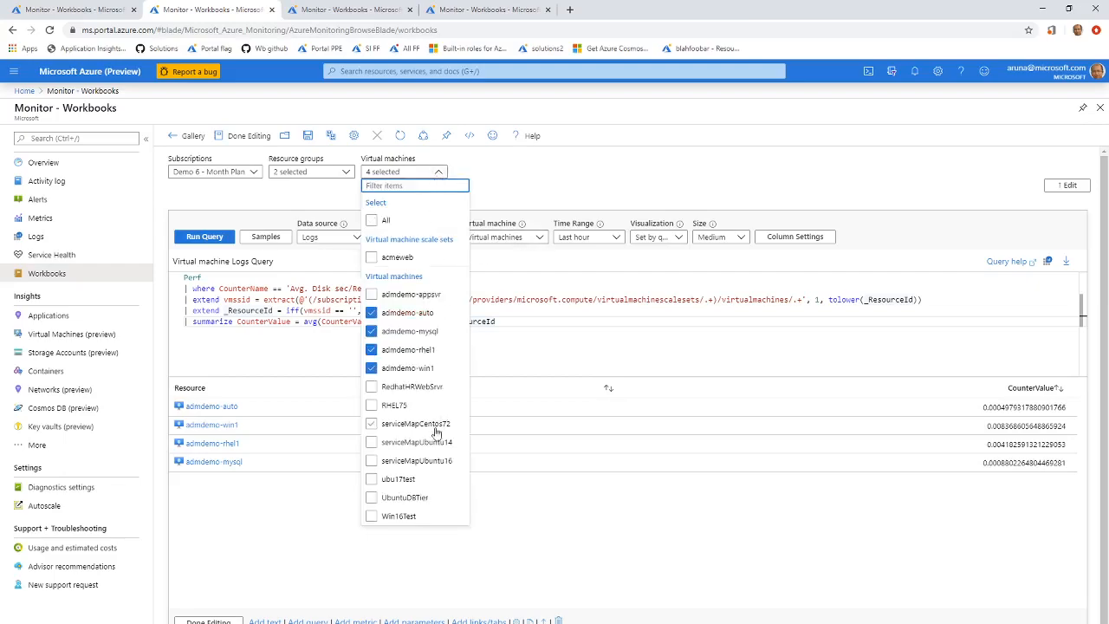
pyautogui.click(407, 313)
pyautogui.click(409, 331)
pyautogui.click(412, 349)
pyautogui.click(419, 369)
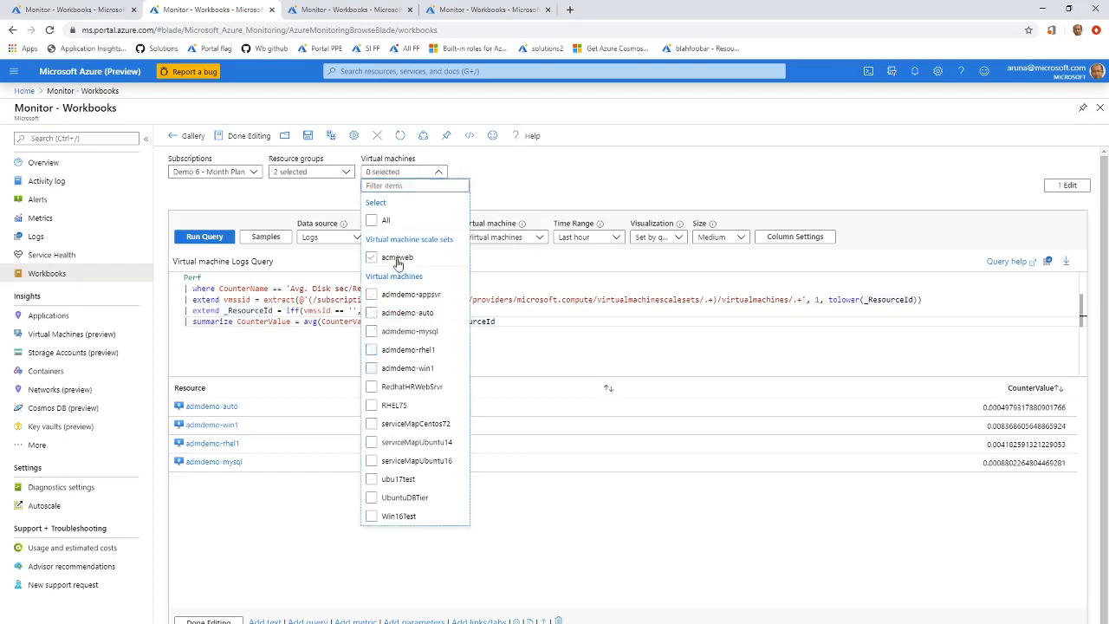
pyautogui.click(398, 258)
pyautogui.click(534, 329)
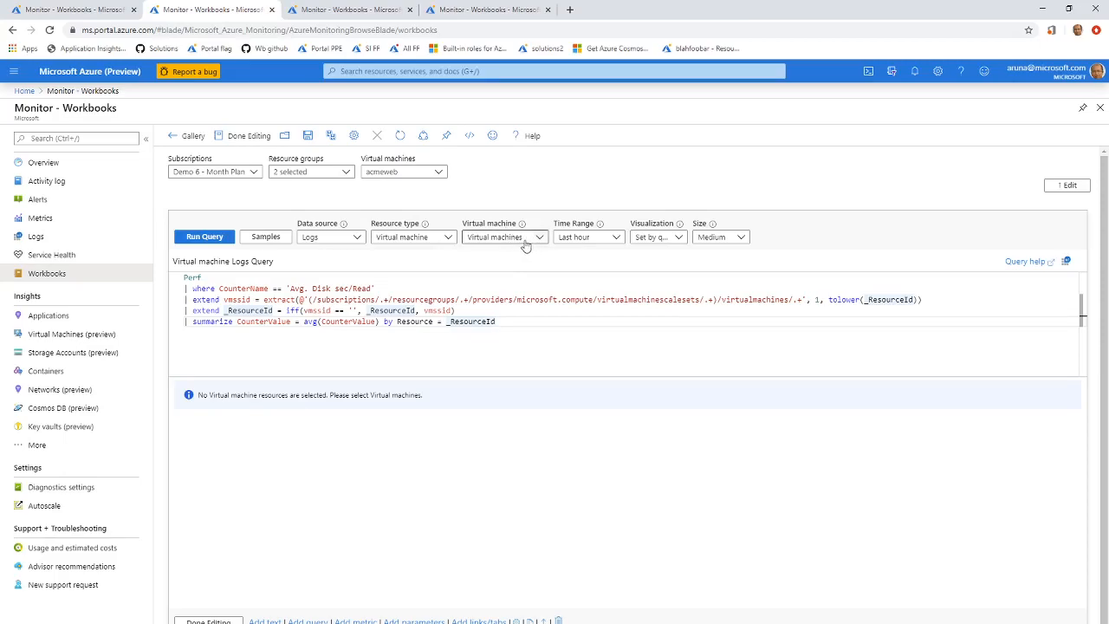
# Check the Virtual machines parameter's selection against the query's Resource type options for virtual machines and scale sets.
pyautogui.click(442, 172)
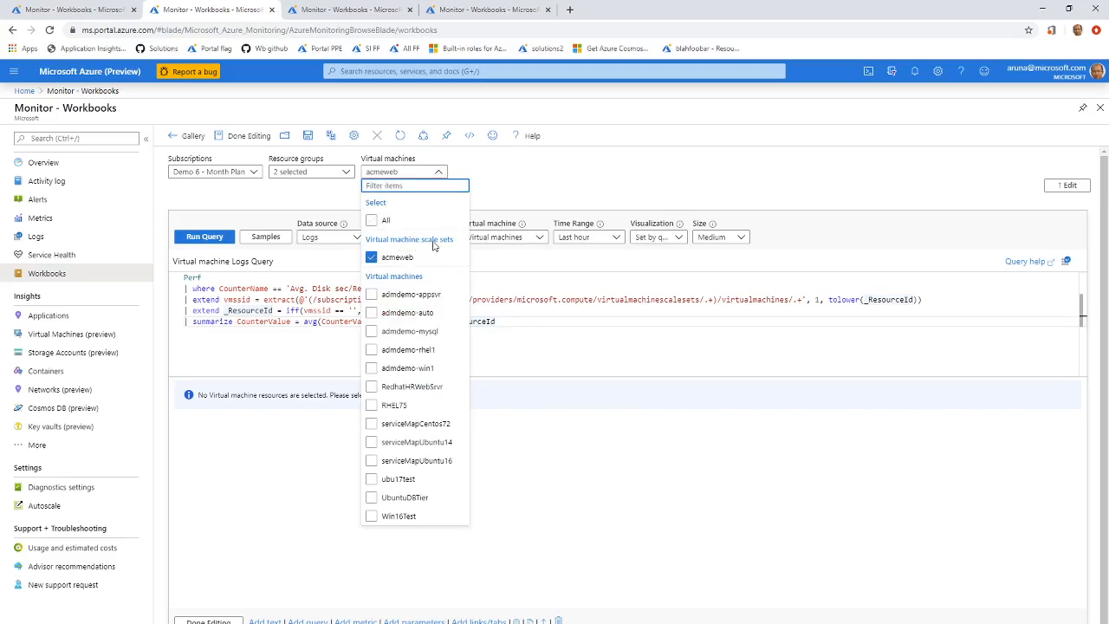
pyautogui.click(531, 191)
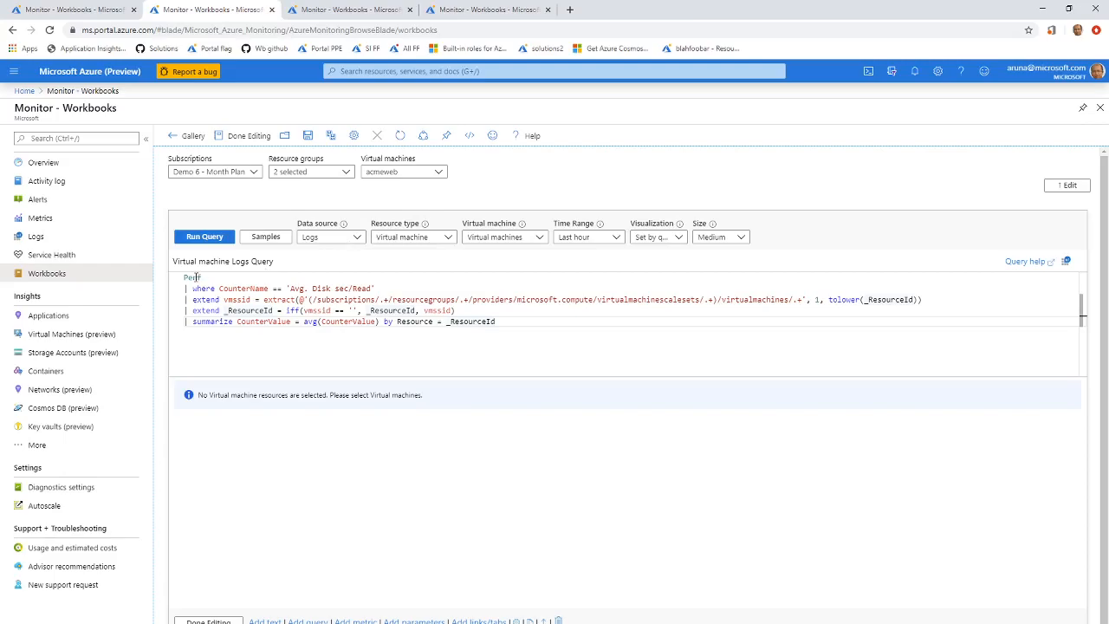
pyautogui.click(426, 240)
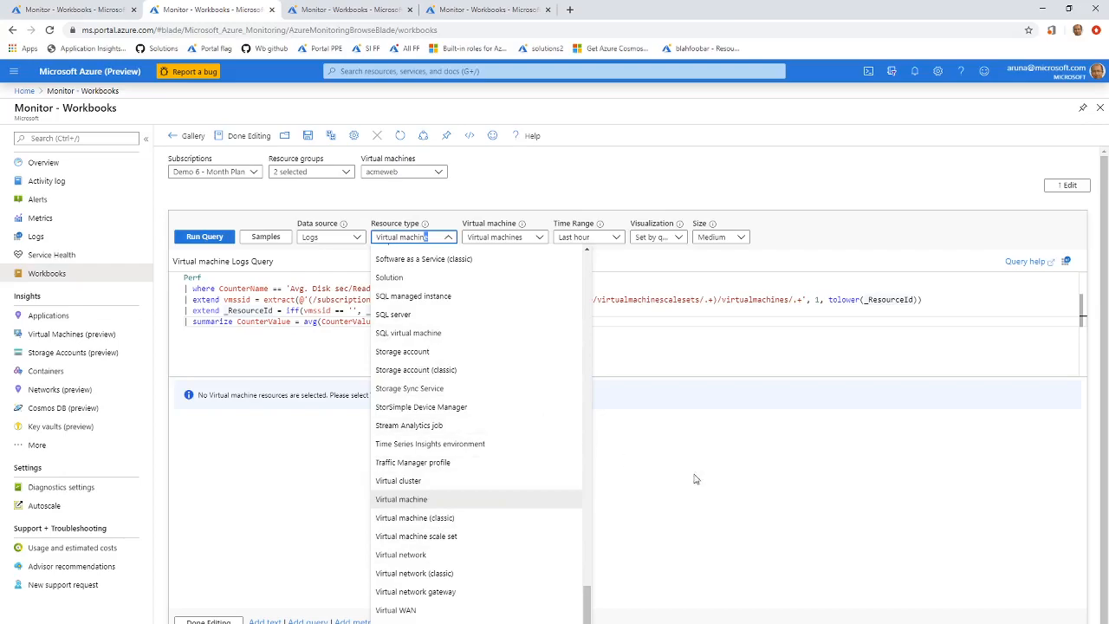
pyautogui.click(762, 485)
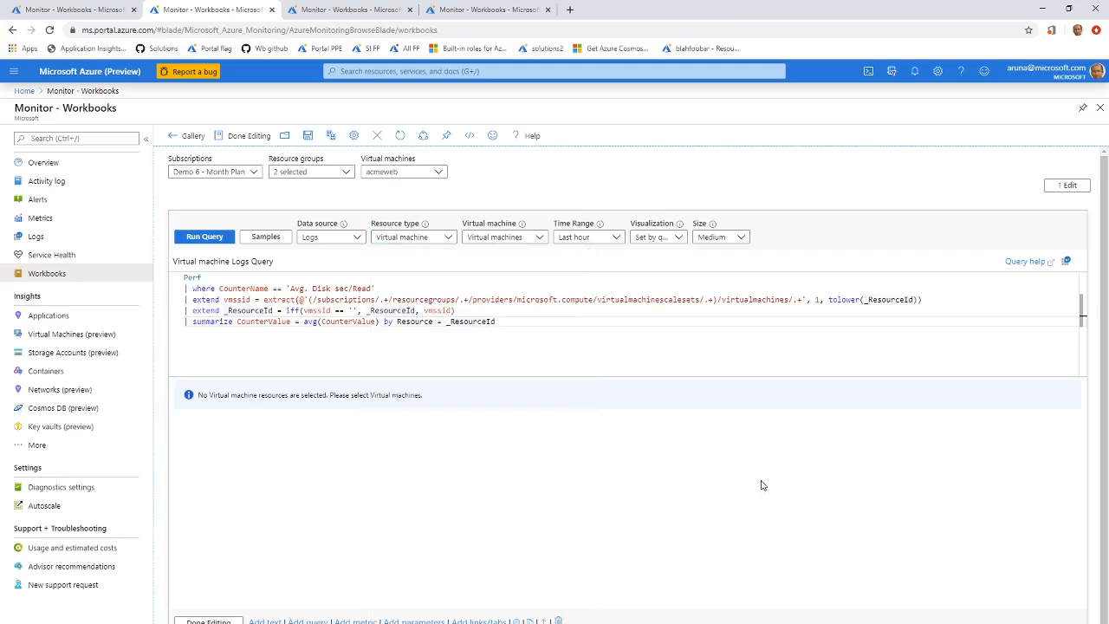
# In the third workbook, examine the ResourceScope parameter's JSON values for virtual machines and scale sets, and save the parameter.
pyautogui.click(351, 10)
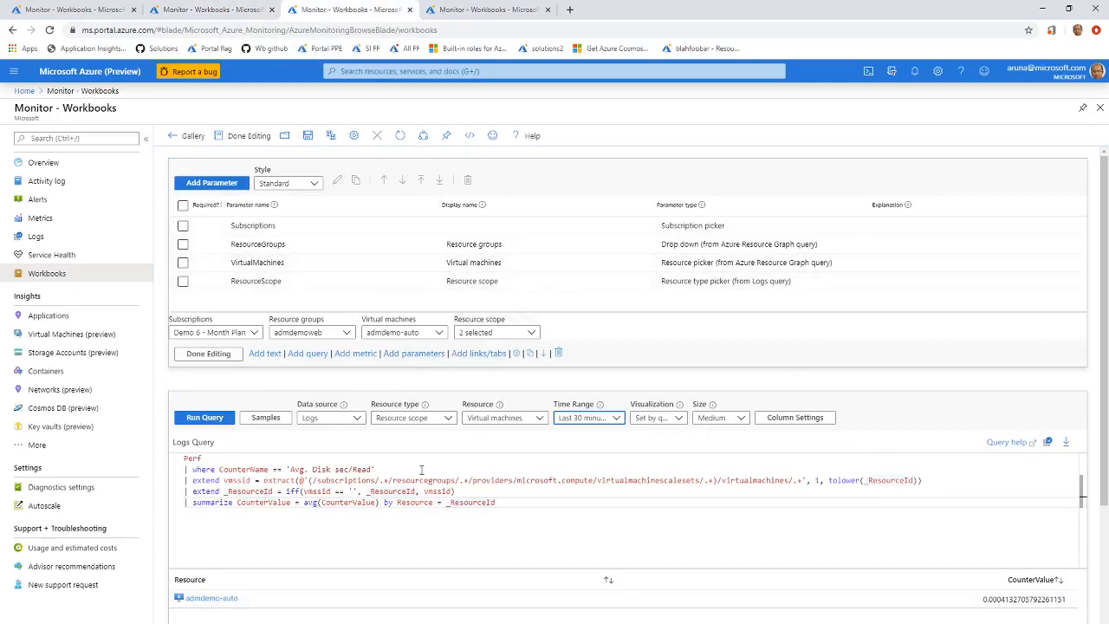
pyautogui.click(309, 281)
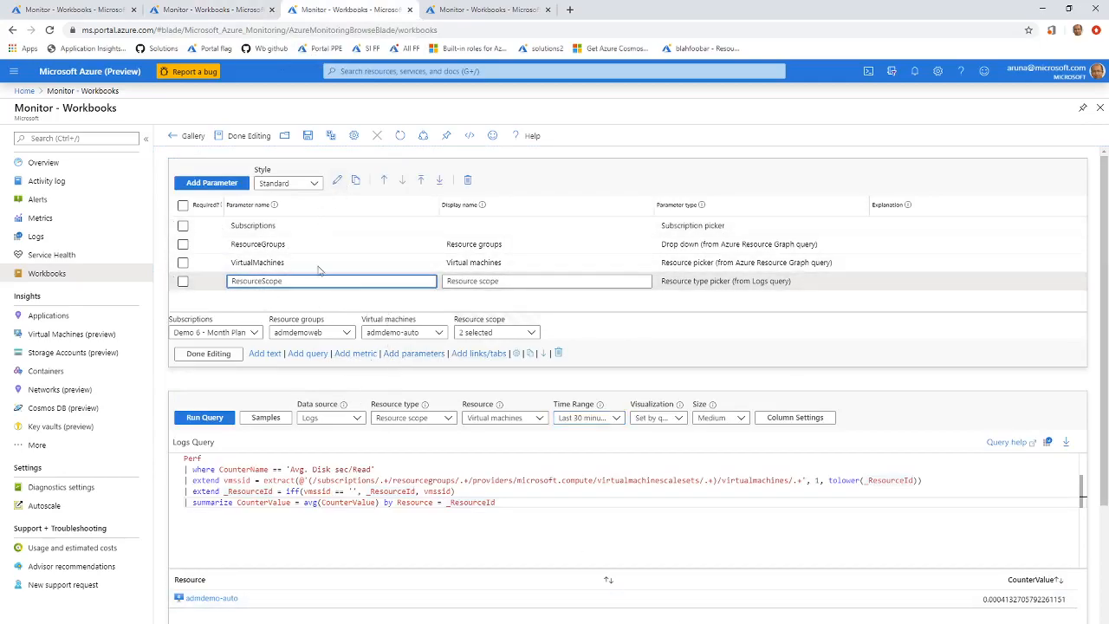
pyautogui.click(337, 181)
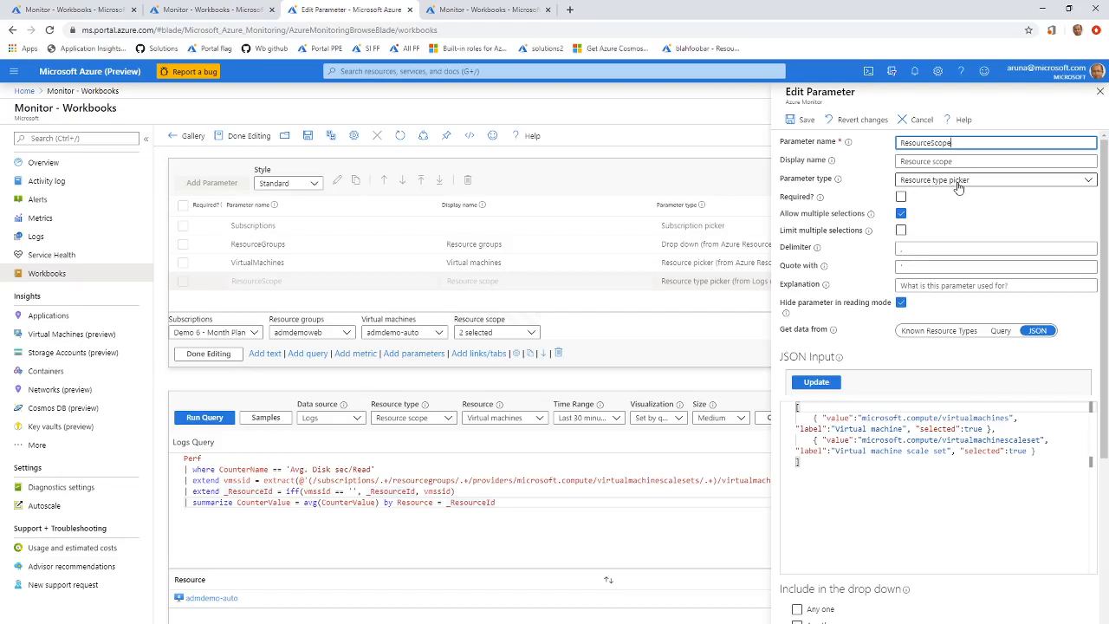
pyautogui.moveTo(931, 473); pyautogui.dragTo(759, 405)
pyautogui.click(939, 475)
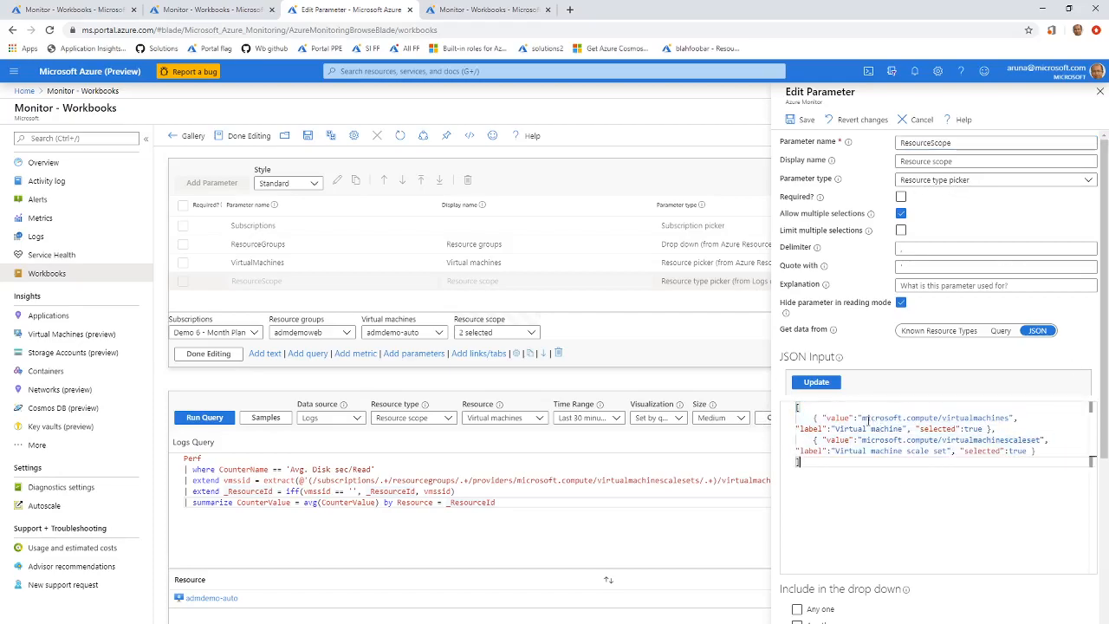
pyautogui.moveTo(862, 420); pyautogui.dragTo(1011, 418)
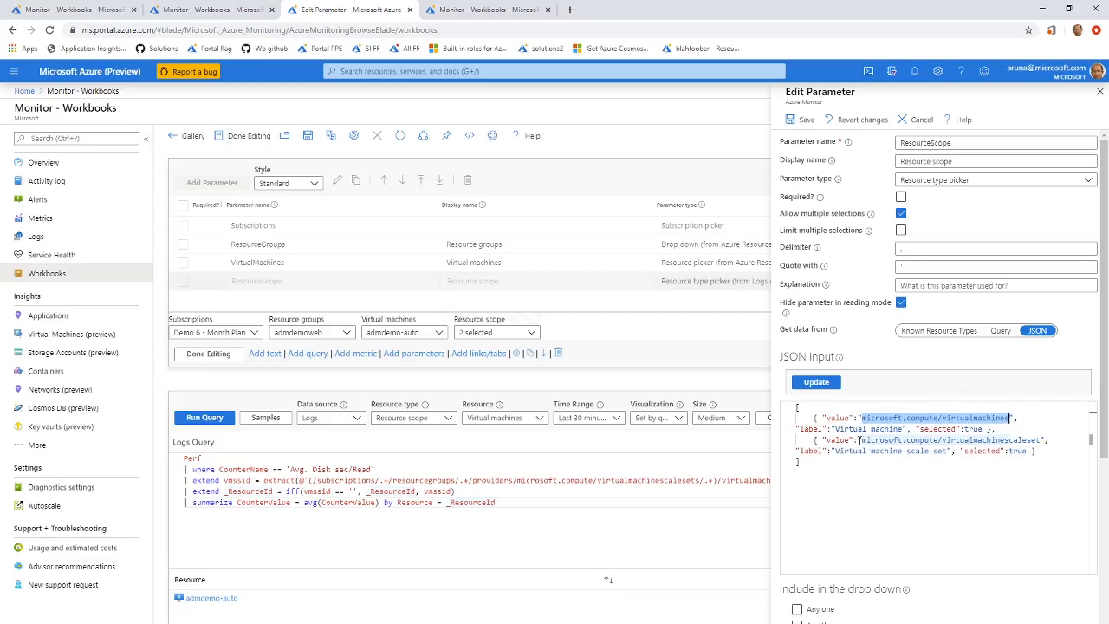
pyautogui.moveTo(862, 440); pyautogui.dragTo(1039, 443)
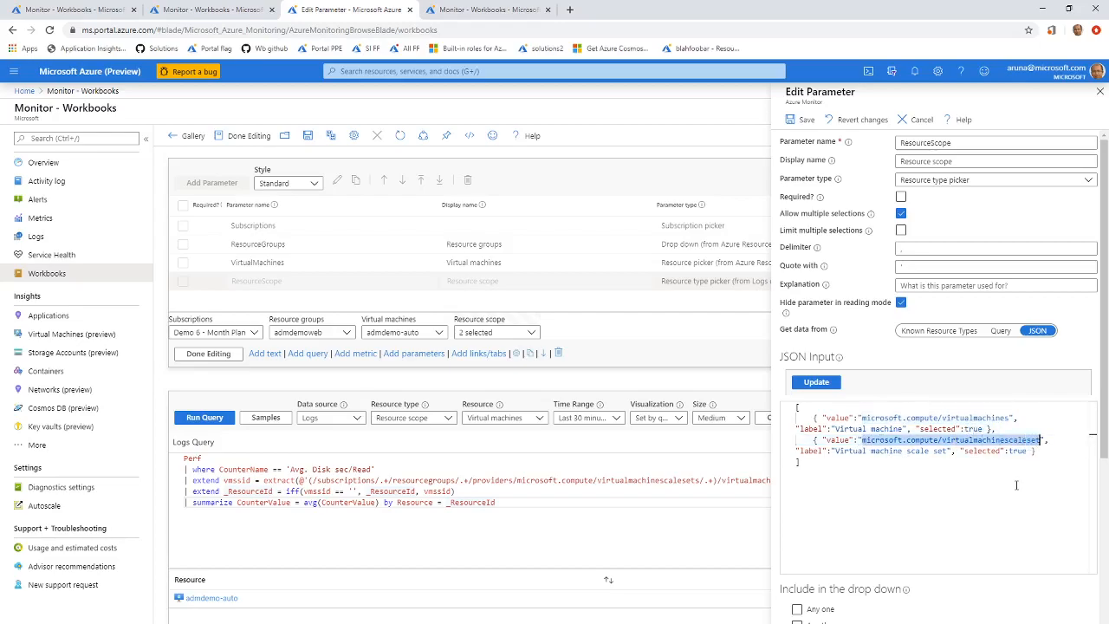
pyautogui.click(802, 120)
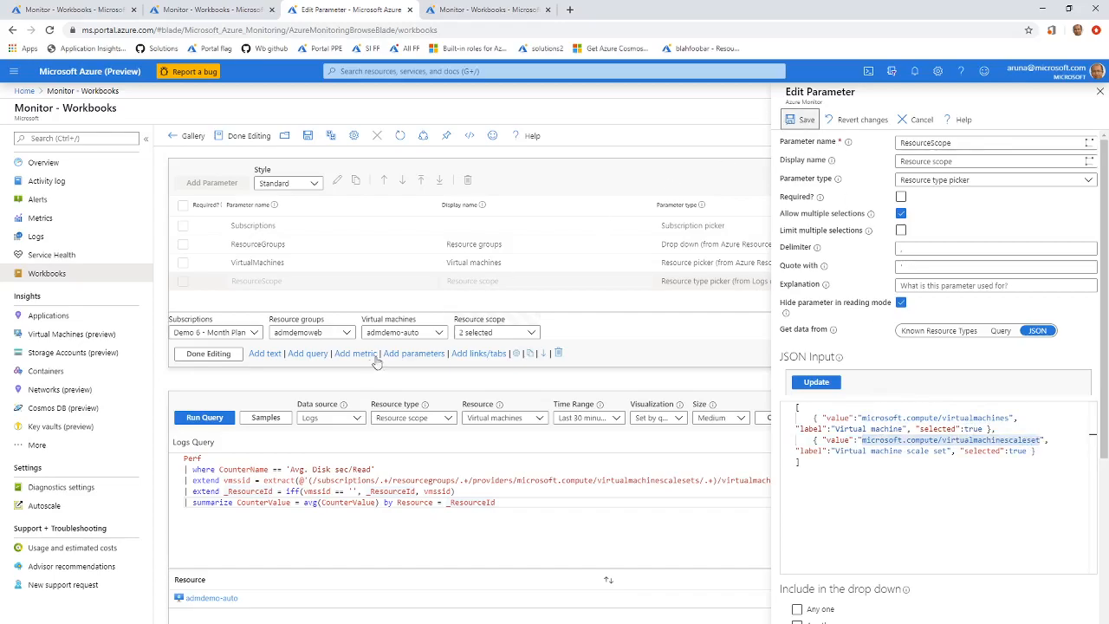
# Review the types selected in the Resource scope parameter and choose Resource scope as the query's resource type.
pyautogui.click(531, 334)
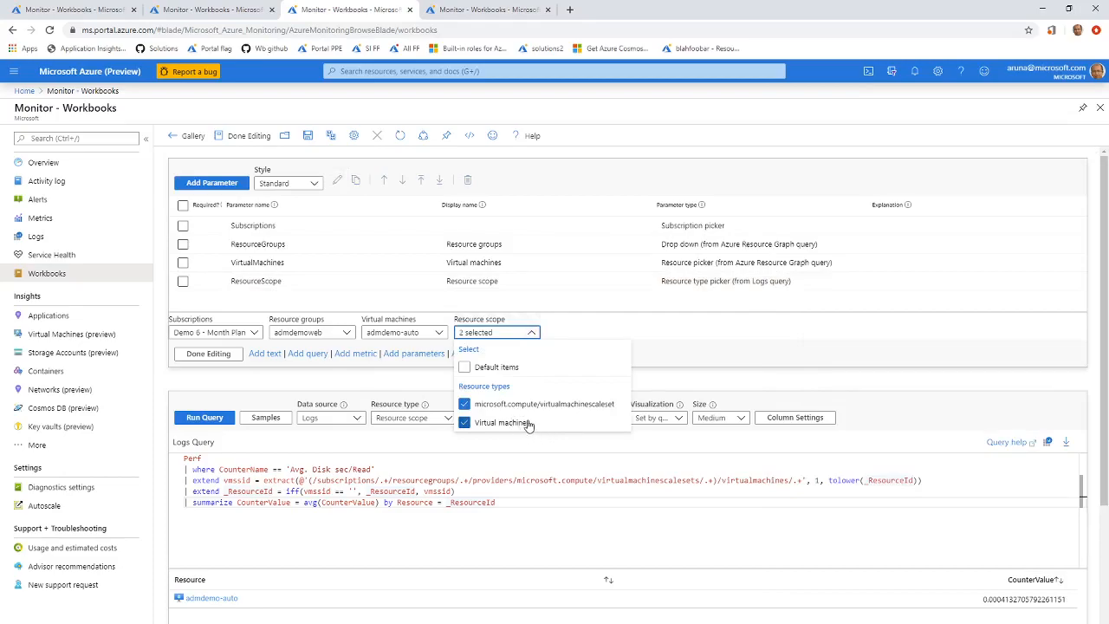
pyautogui.click(712, 355)
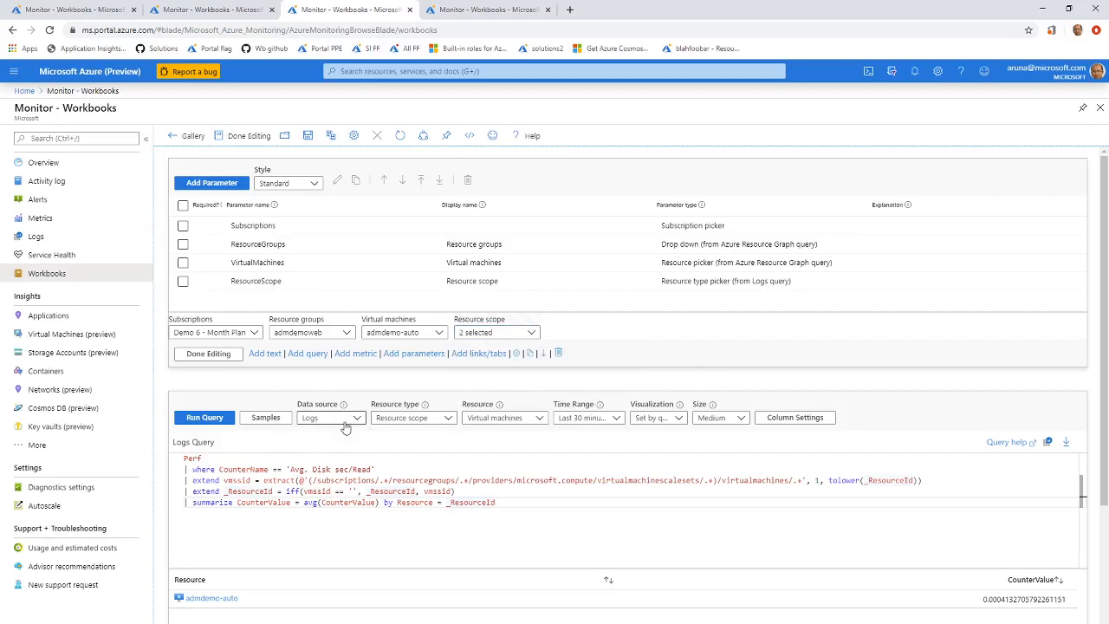
pyautogui.click(446, 418)
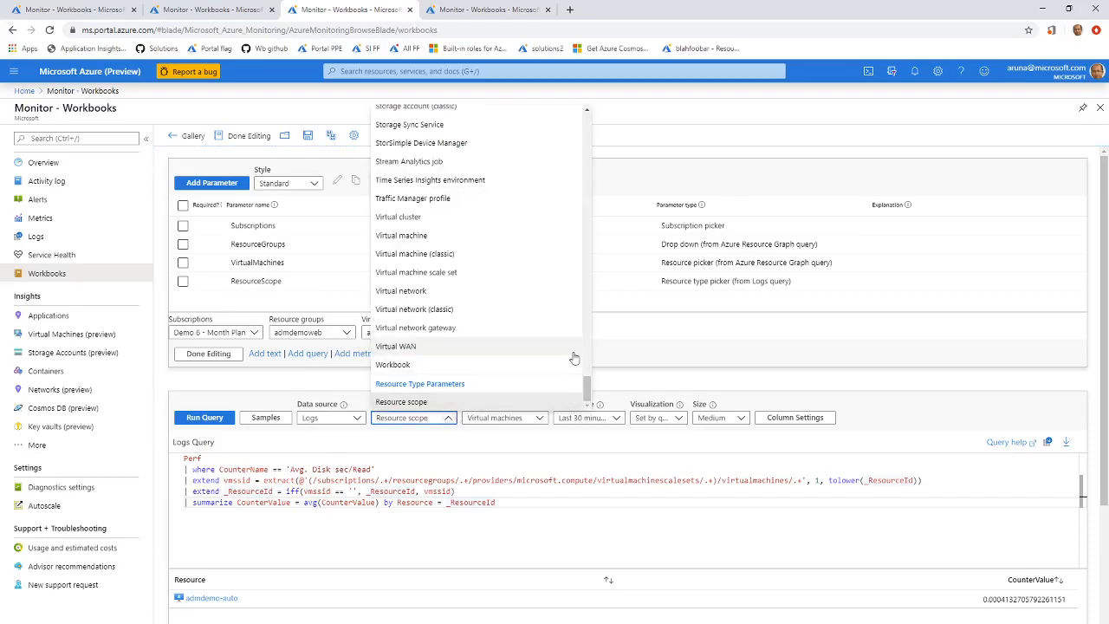
pyautogui.moveTo(587, 385)
pyautogui.mouseDown()
pyautogui.moveTo(612, 294)
pyautogui.moveTo(595, 404)
pyautogui.mouseUp()
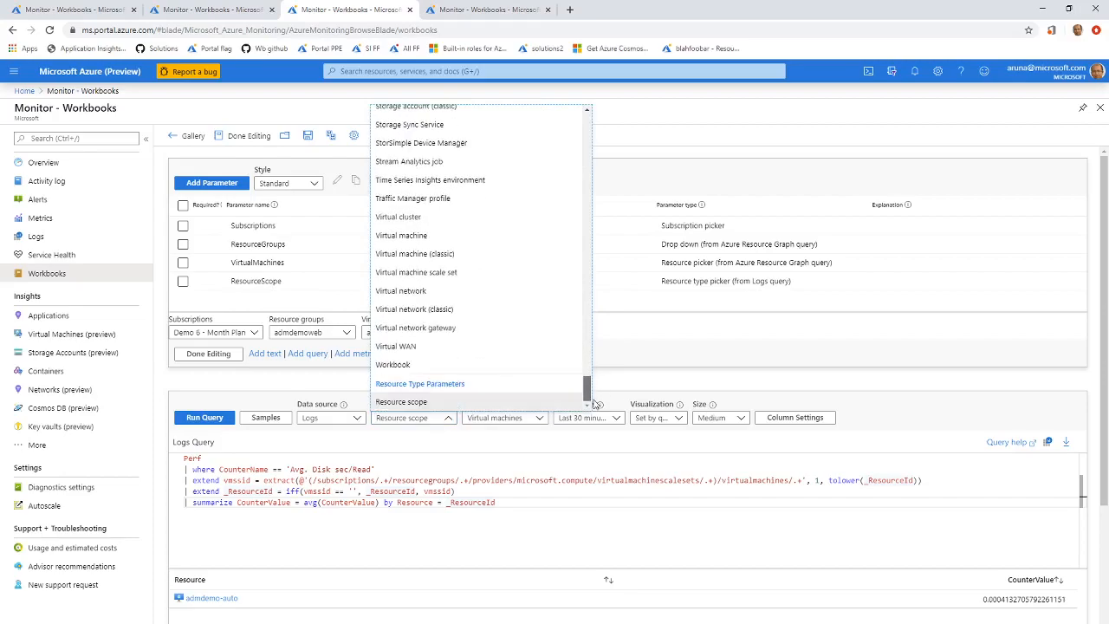
pyautogui.click(411, 403)
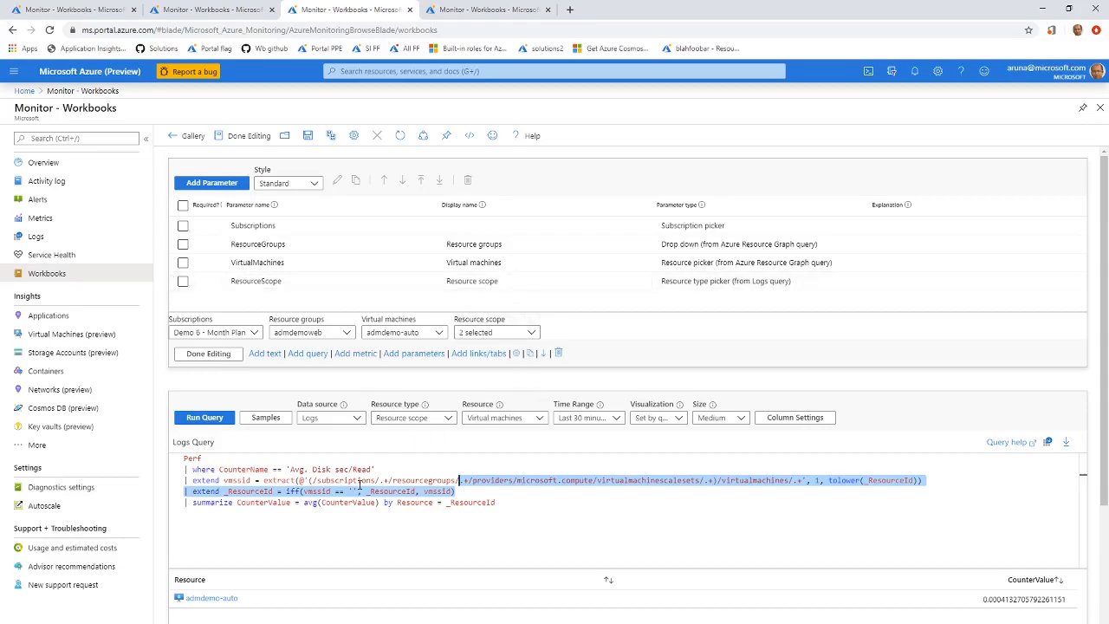
# Check the query's Resource setting, and add the acmeweb scale set to the Virtual machines parameter alongside admdemo-auto.
pyautogui.click(450, 503)
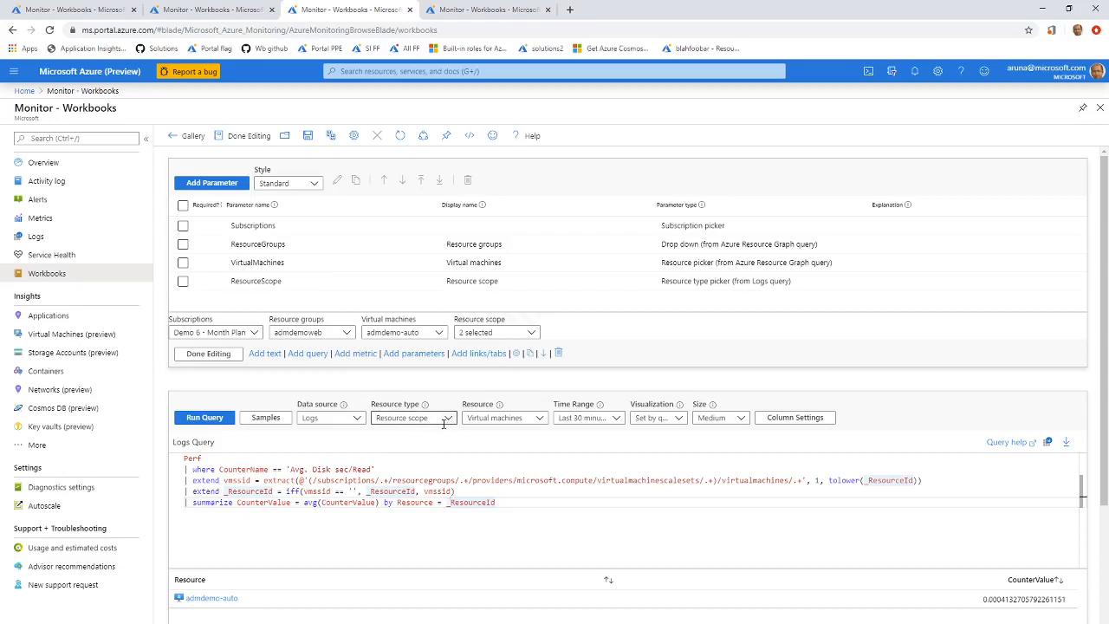
pyautogui.click(509, 421)
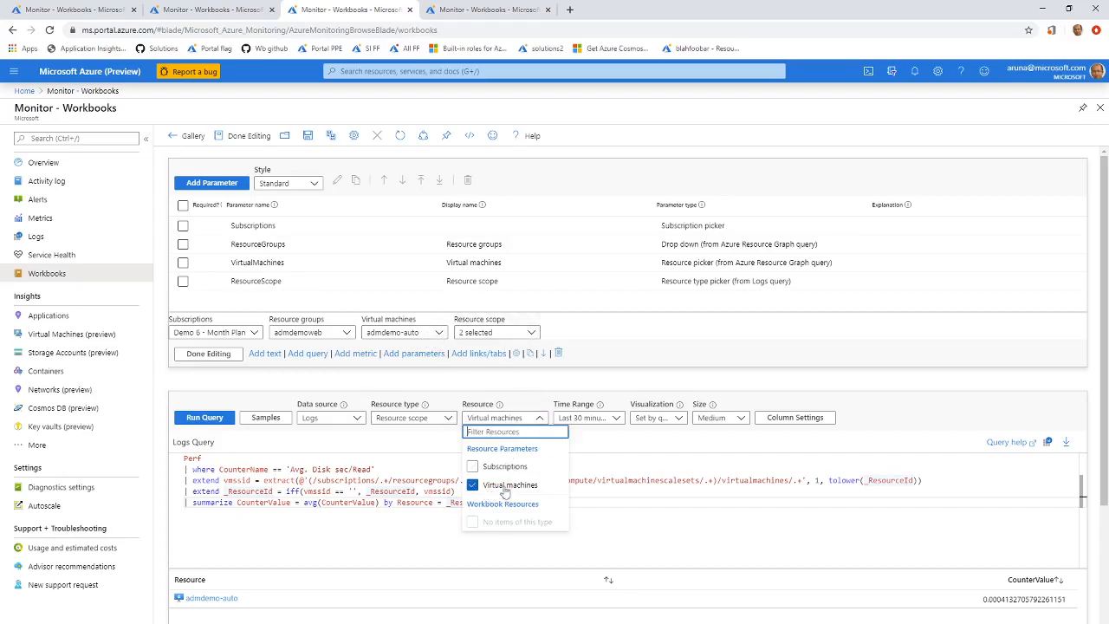
pyautogui.click(441, 333)
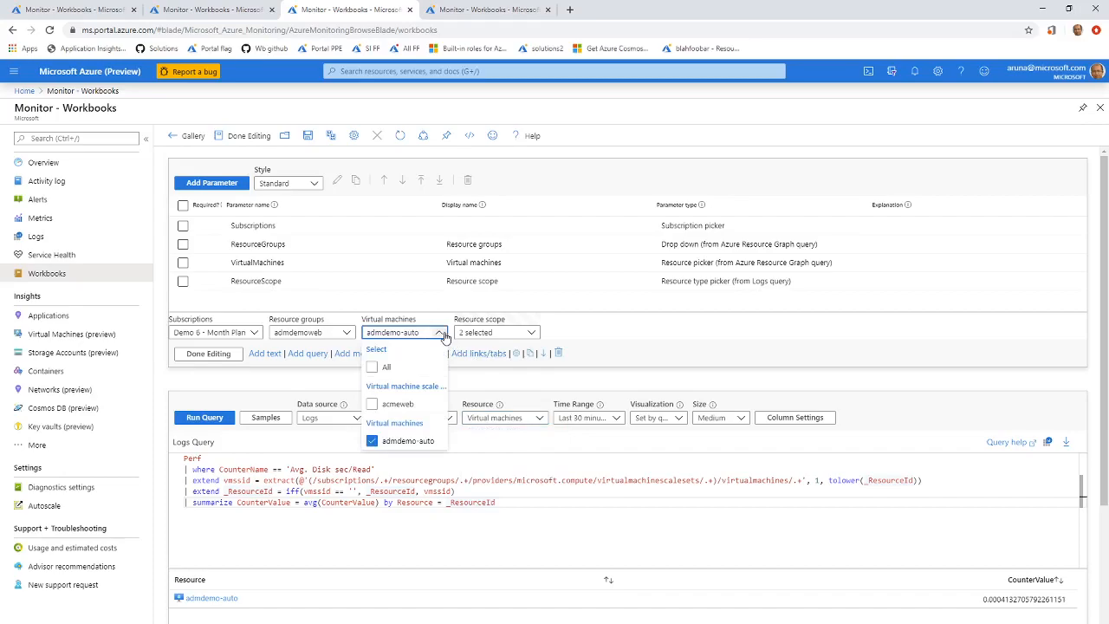
pyautogui.click(392, 406)
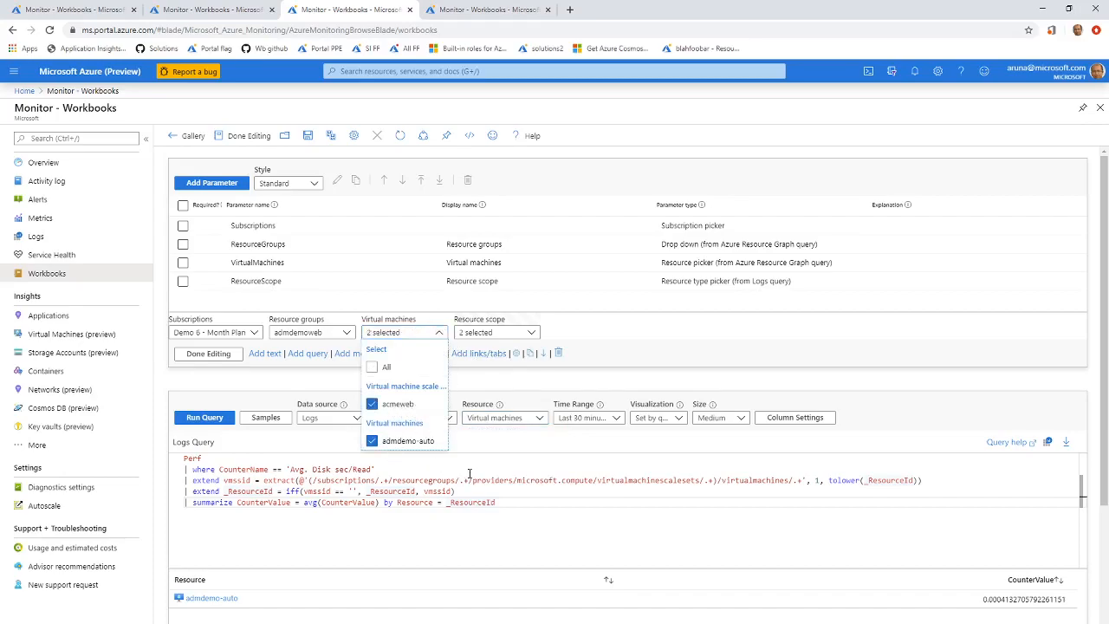
pyautogui.click(526, 500)
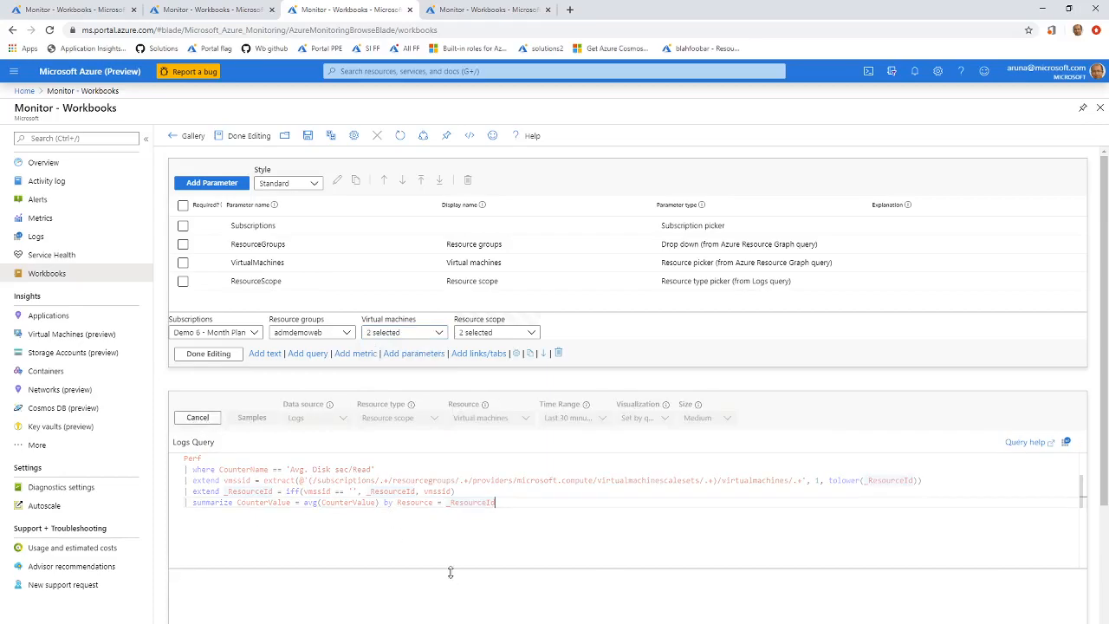
pyautogui.scroll(-2, 846, 398)
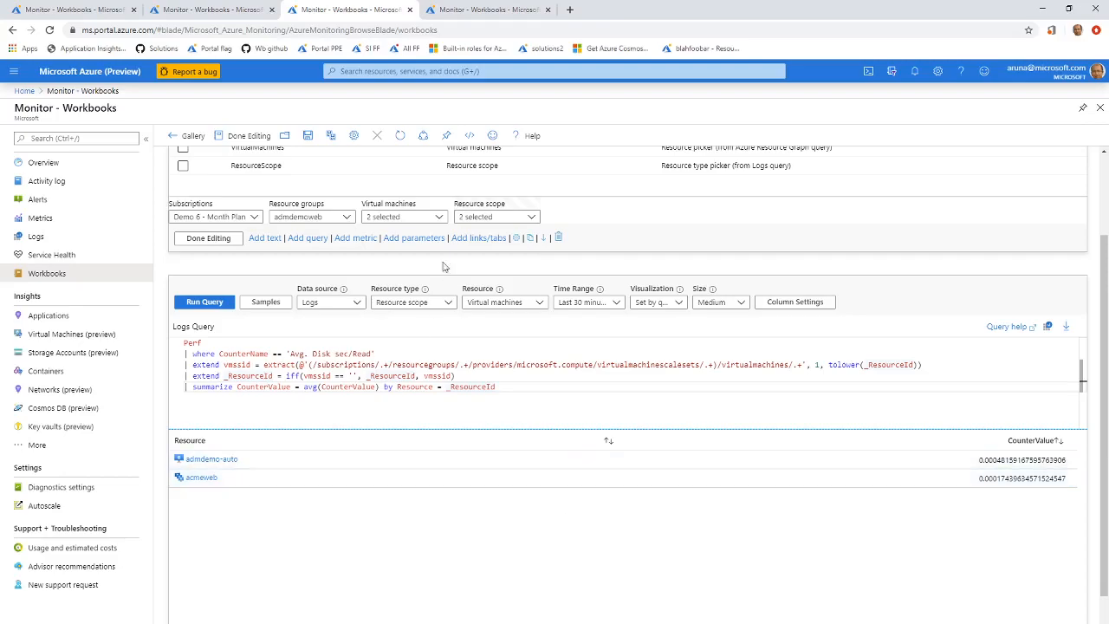
# Compare the selections in the Virtual machines and Resource scope parameters with the resources in the query results.
pyautogui.click(411, 220)
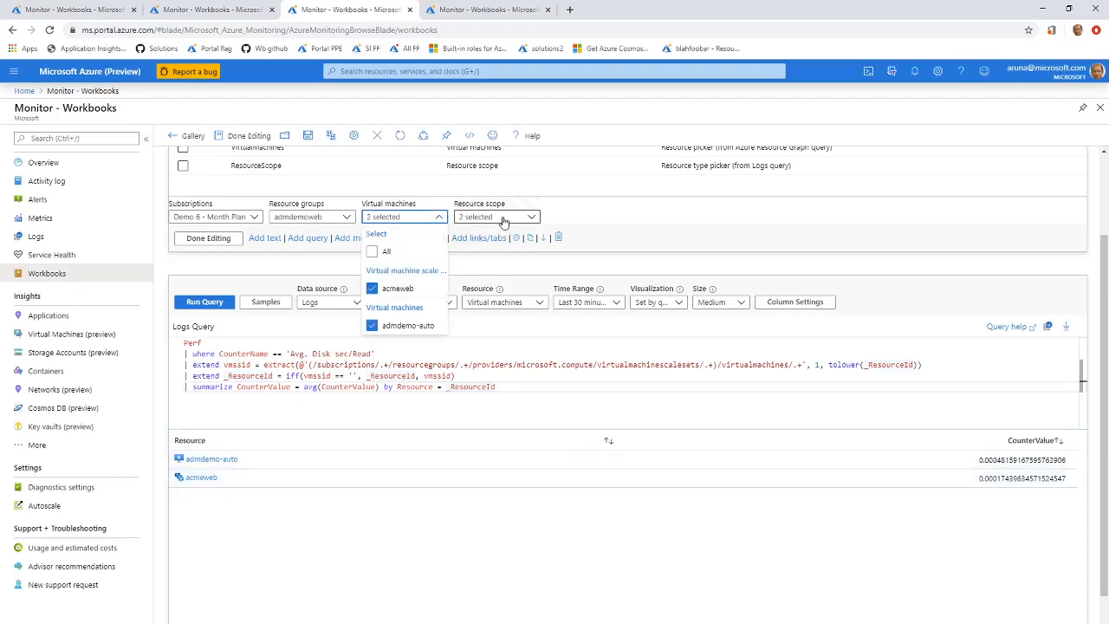
pyautogui.click(503, 218)
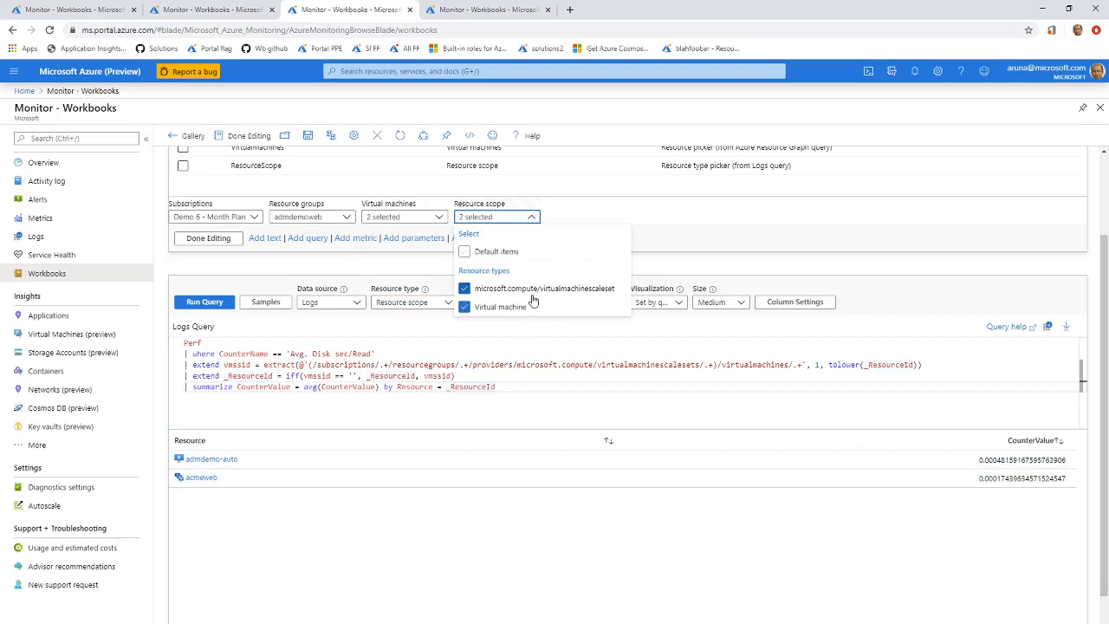
pyautogui.click(594, 399)
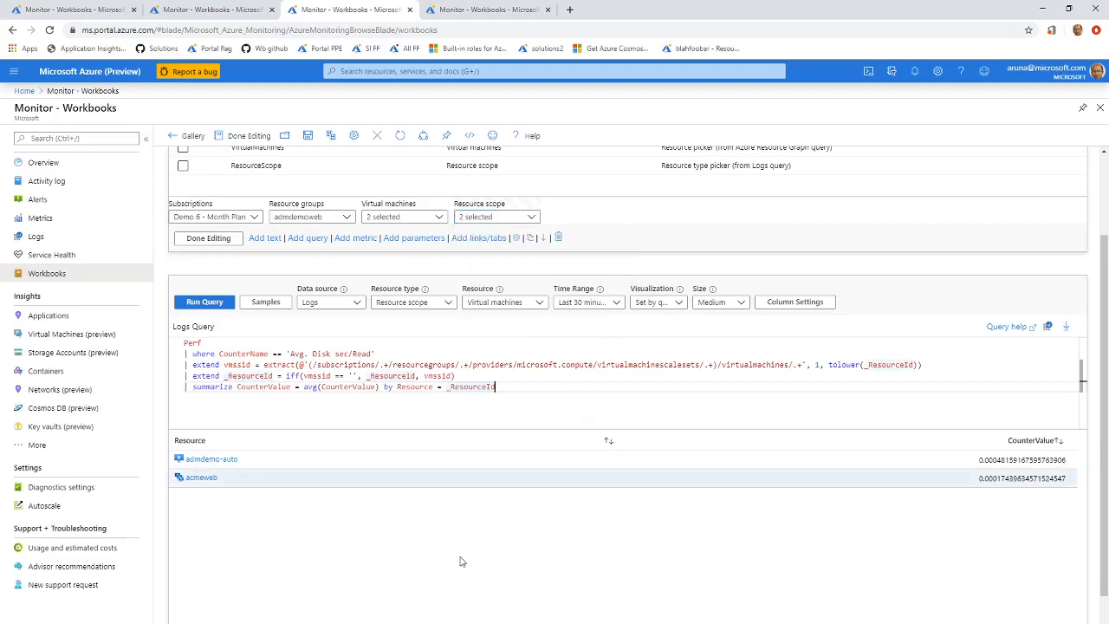
pyautogui.scroll(1, 473, 552)
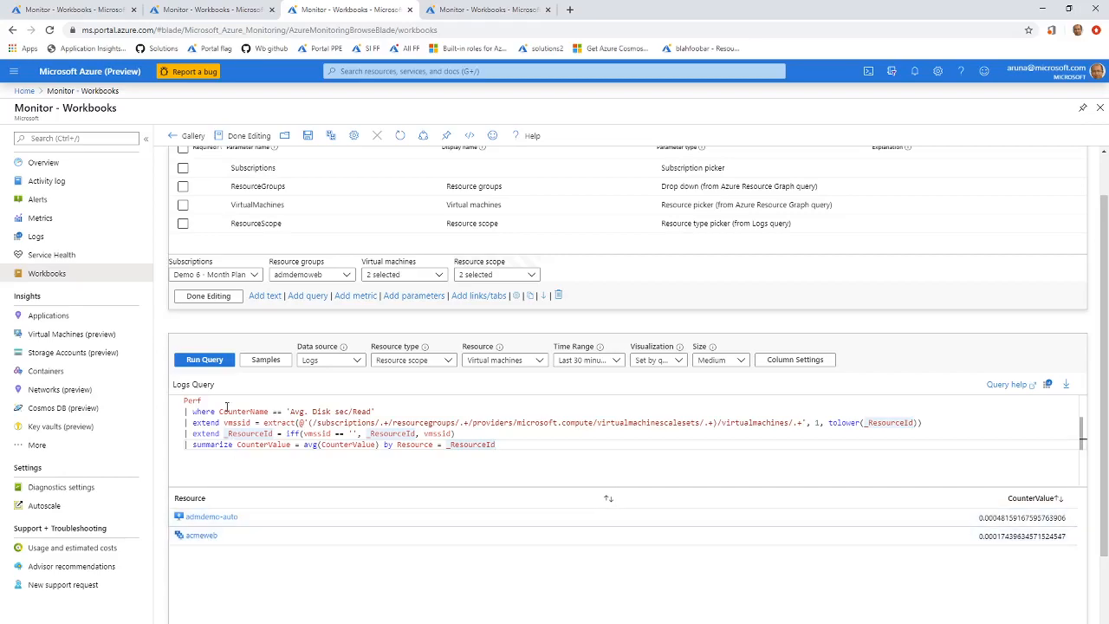
# Switch to the fourth workbook and examine the query's available resource types, from Resource scope up to Subscriptions and Resource Group.
pyautogui.click(491, 12)
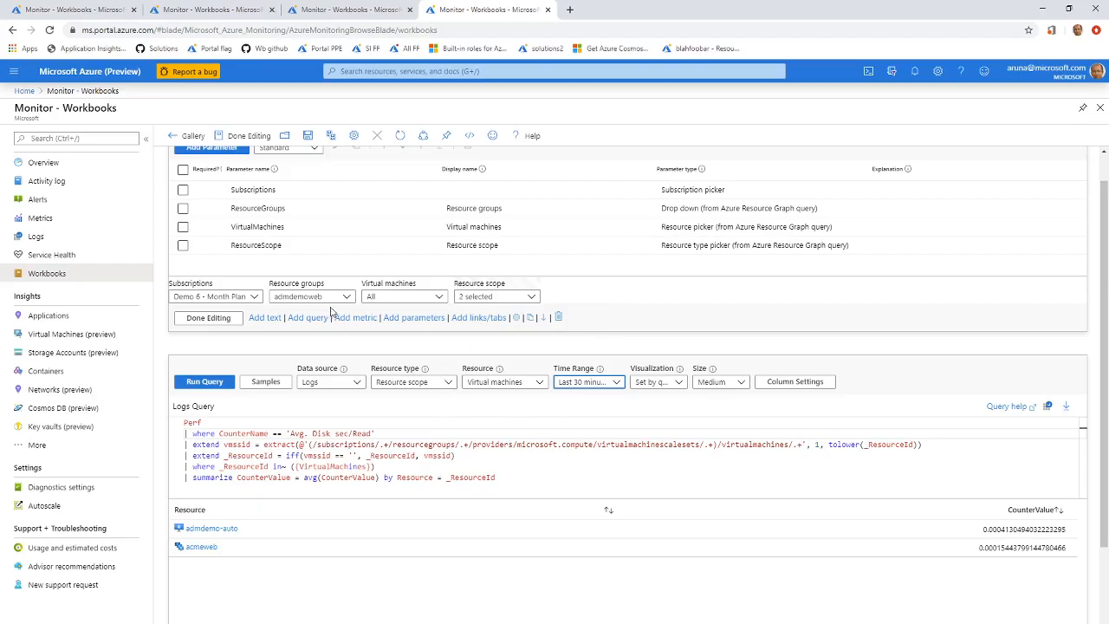
pyautogui.click(402, 383)
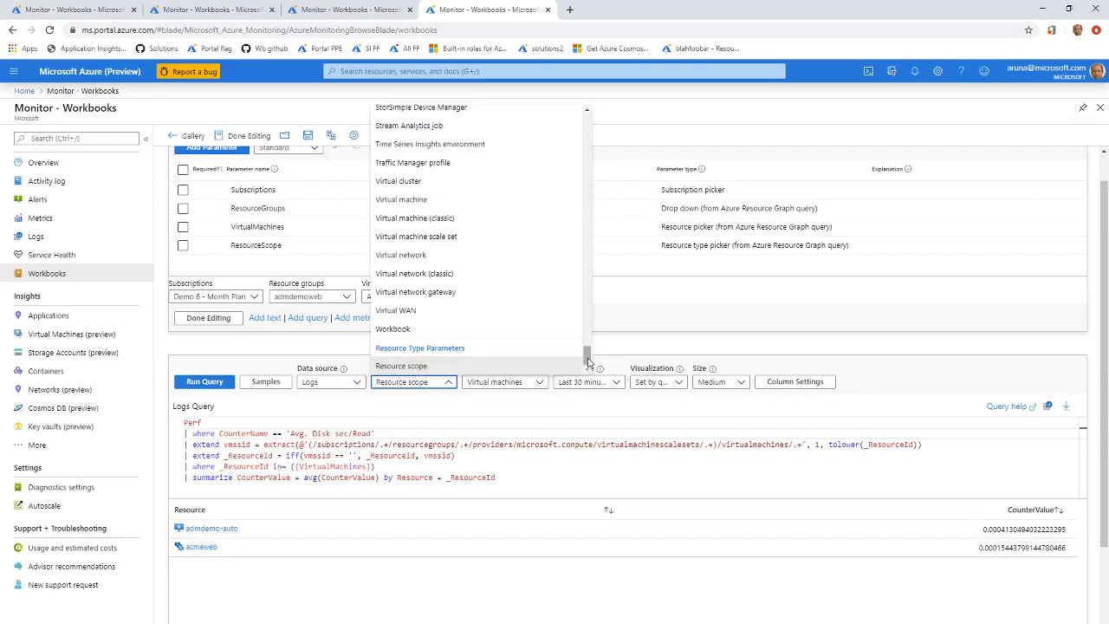
pyautogui.moveTo(589, 359); pyautogui.dragTo(593, 120)
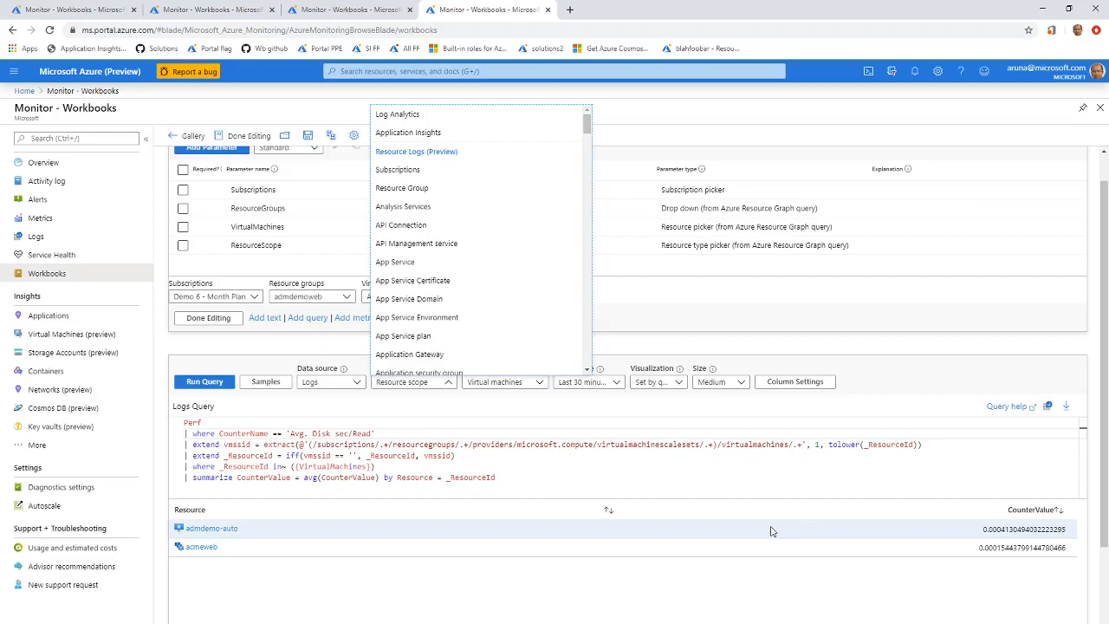
pyautogui.click(722, 559)
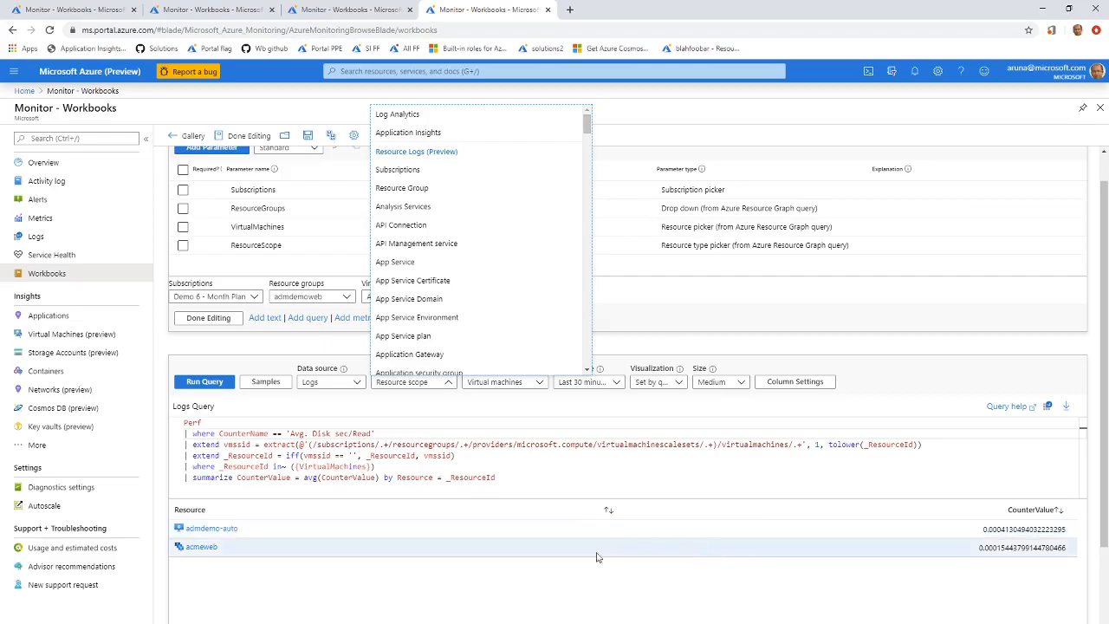
pyautogui.click(562, 586)
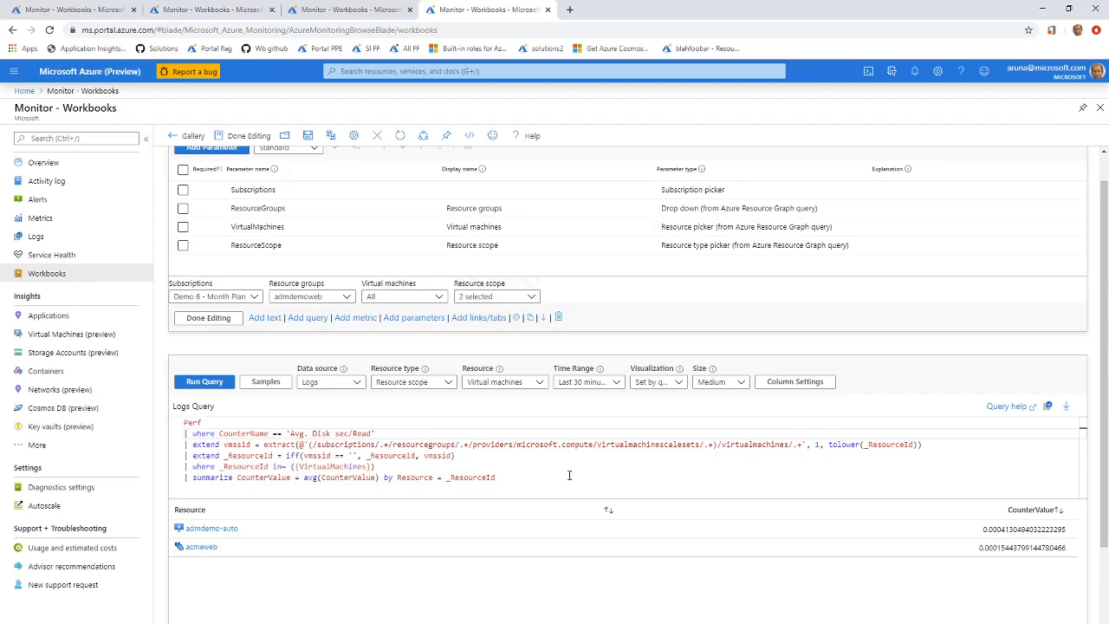
# Open the fourth workbook's ResourceScope parameter for editing and read through its Azure Resource Graph query.
pyautogui.scroll(1, 307, 277)
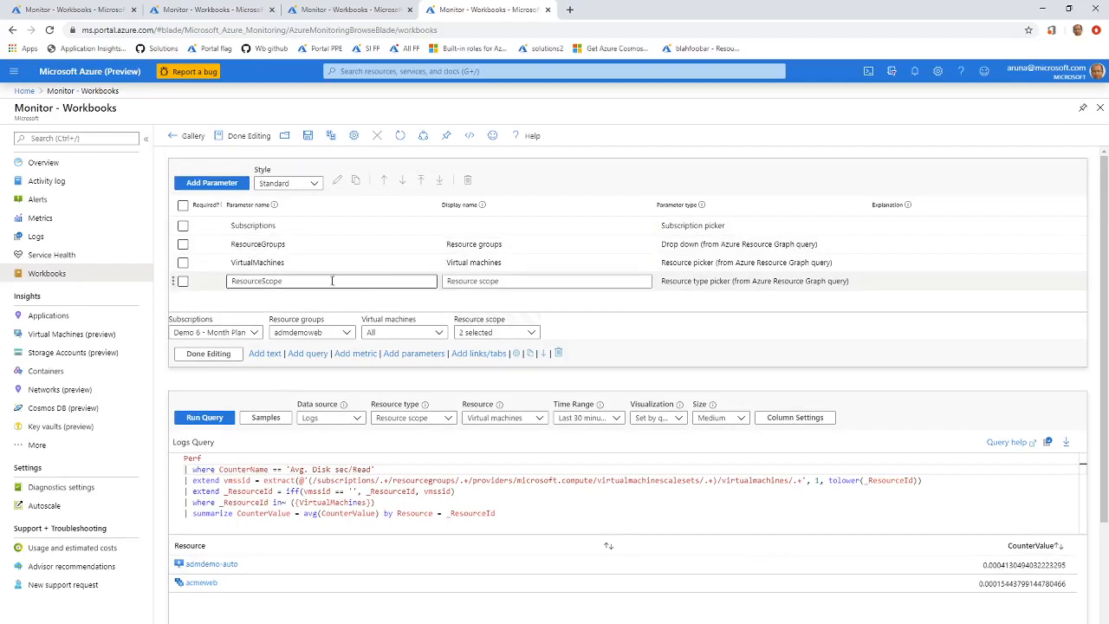
pyautogui.click(336, 283)
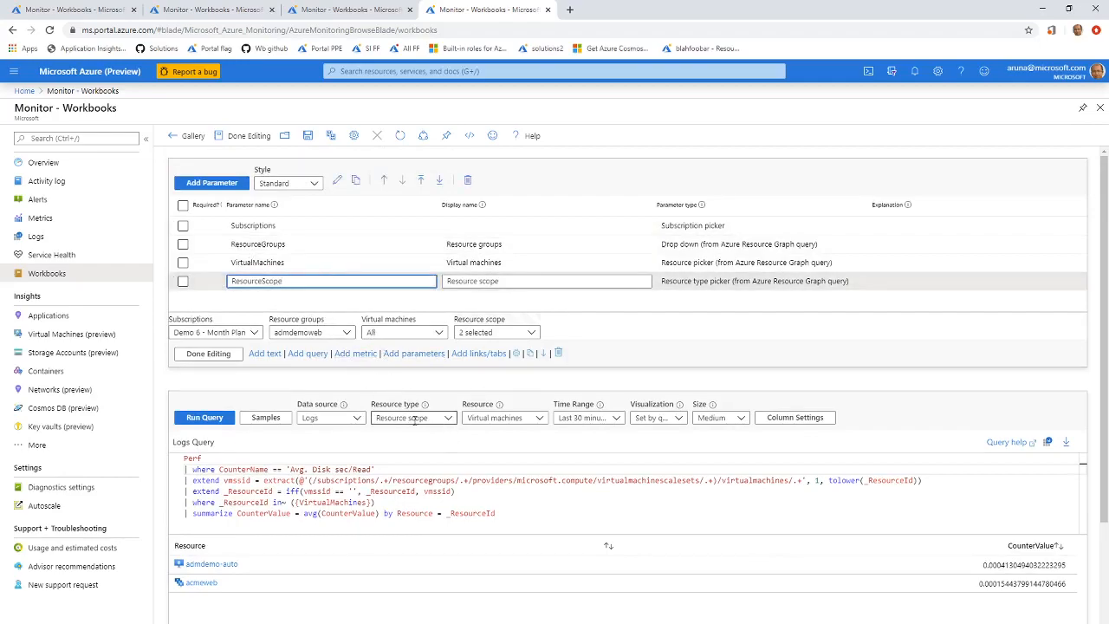
pyautogui.click(337, 181)
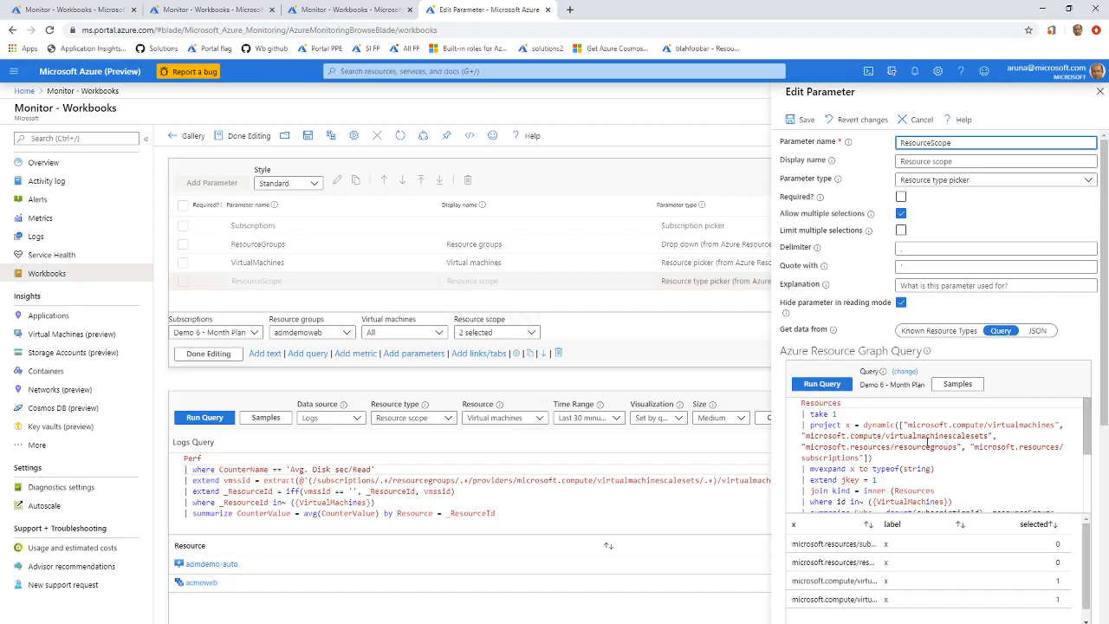
pyautogui.scroll(-2, 931, 440)
pyautogui.scroll(-2, 932, 441)
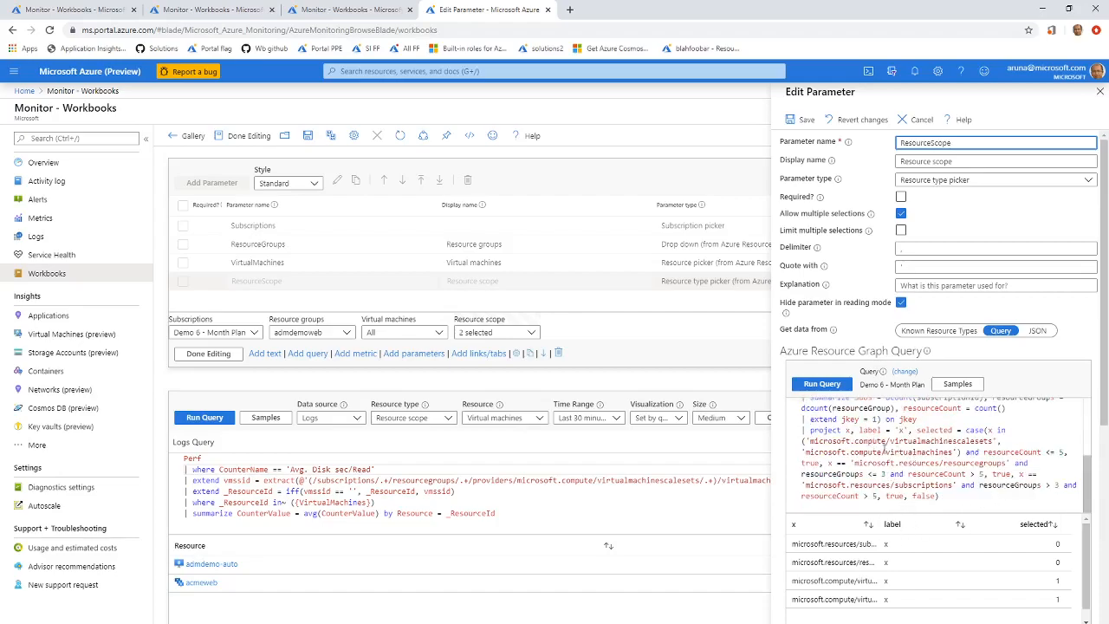
# Check the Virtual machines choices against the resource count and resource group conditions in the ResourceScope query, and close the parameter editor without changes.
pyautogui.scroll(2, 884, 448)
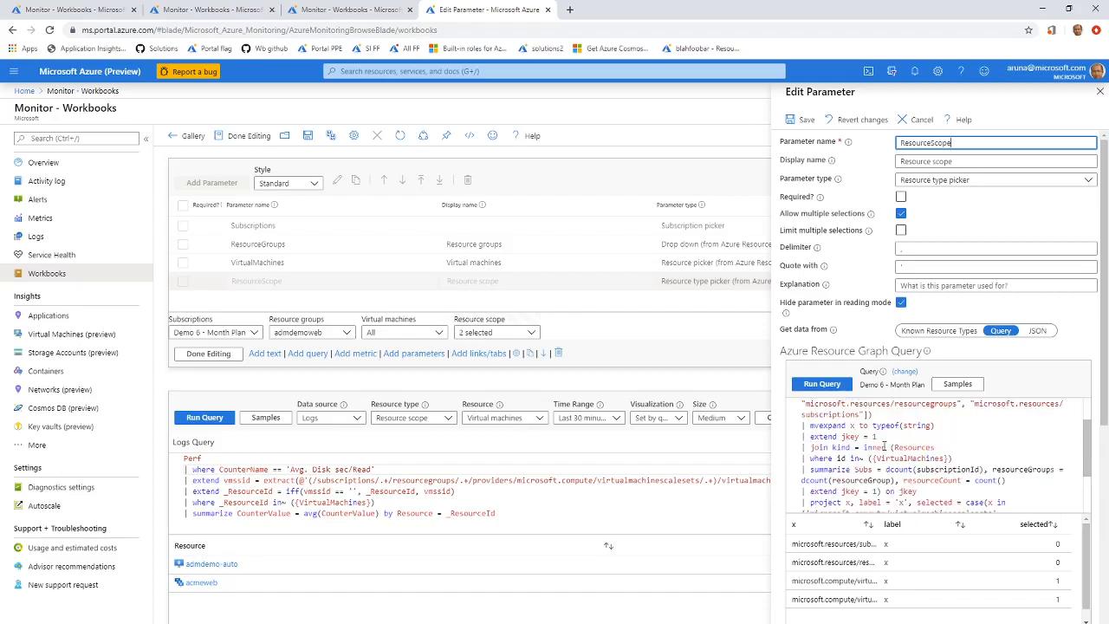
pyautogui.click(409, 337)
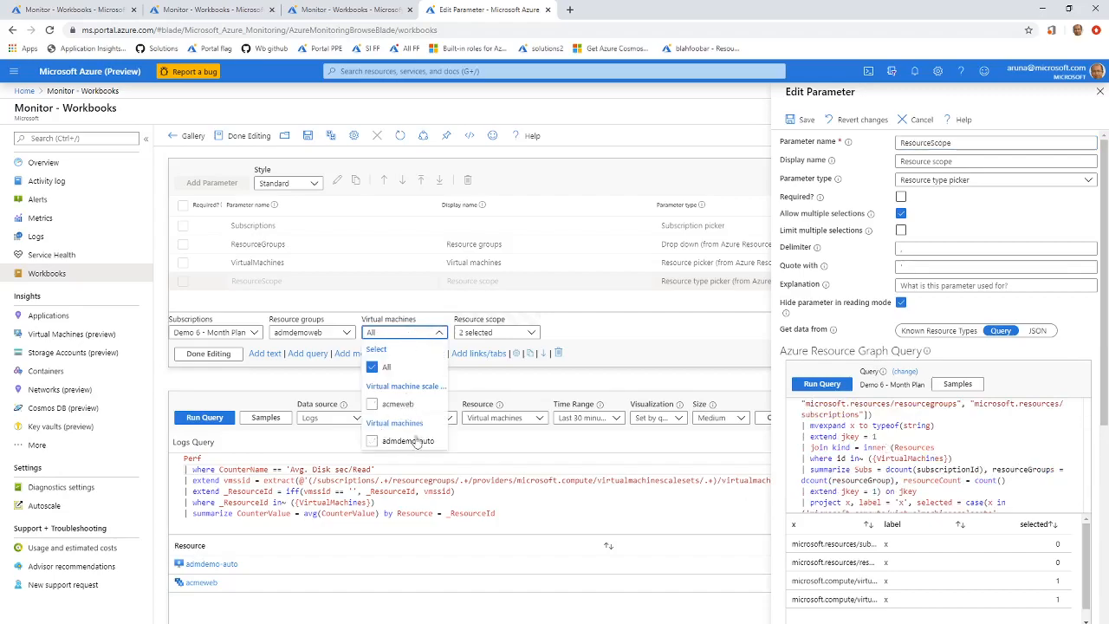
pyautogui.click(1017, 448)
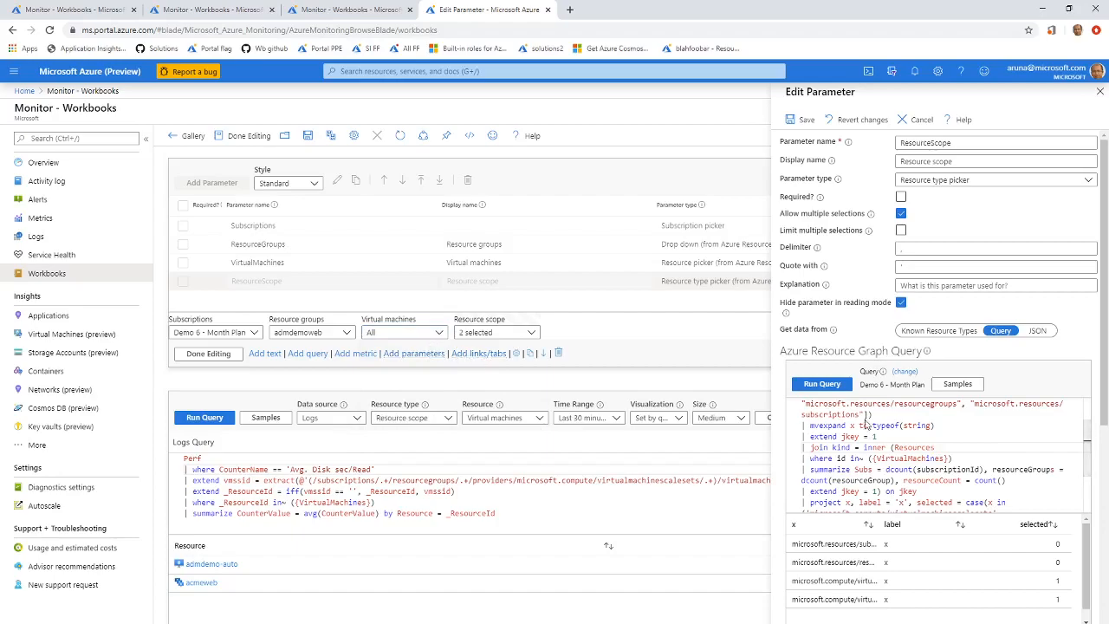
pyautogui.scroll(-2, 965, 502)
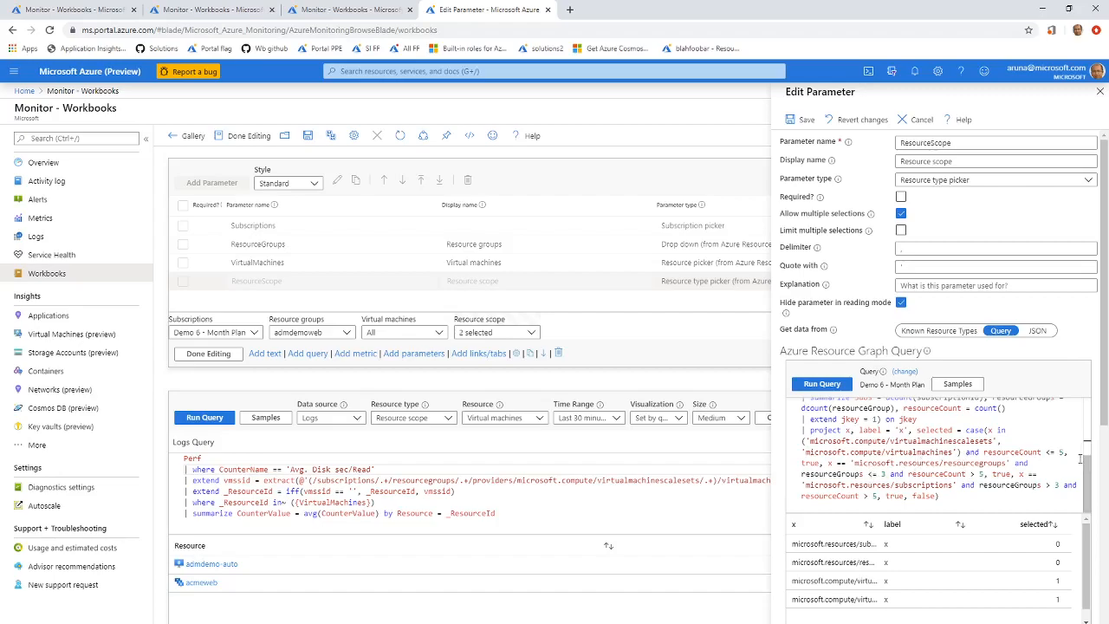
pyautogui.moveTo(1055, 452); pyautogui.dragTo(1045, 451)
pyautogui.doubleClick(981, 474)
pyautogui.doubleClick(885, 474)
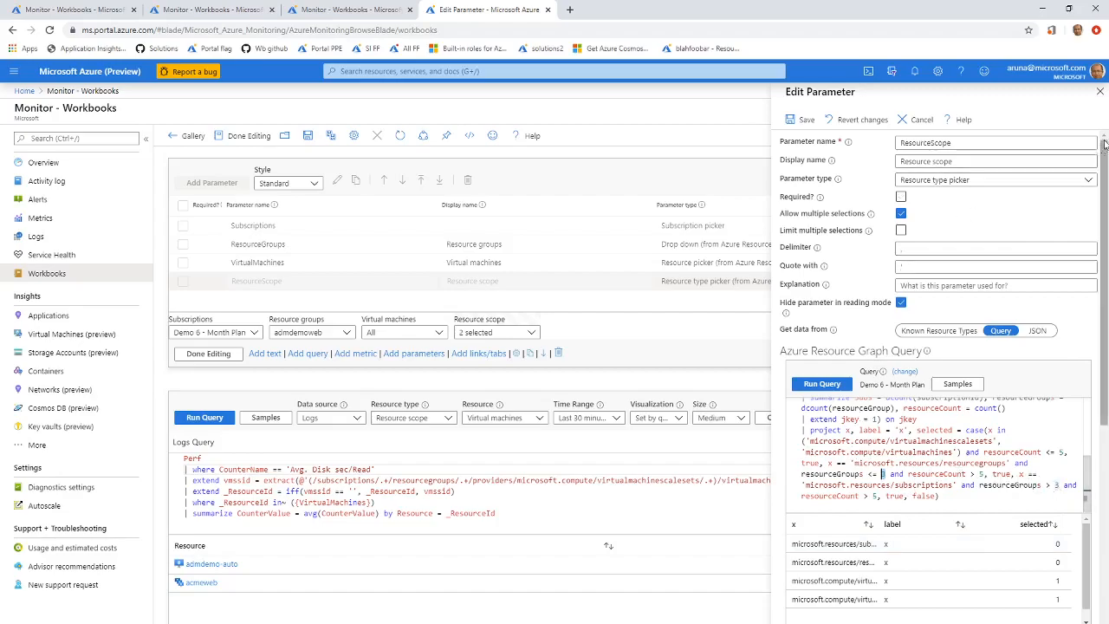
pyautogui.click(1100, 91)
# Compare the choices in the Virtual machines parameter with the resource types selected in Resource scope.
pyautogui.click(418, 333)
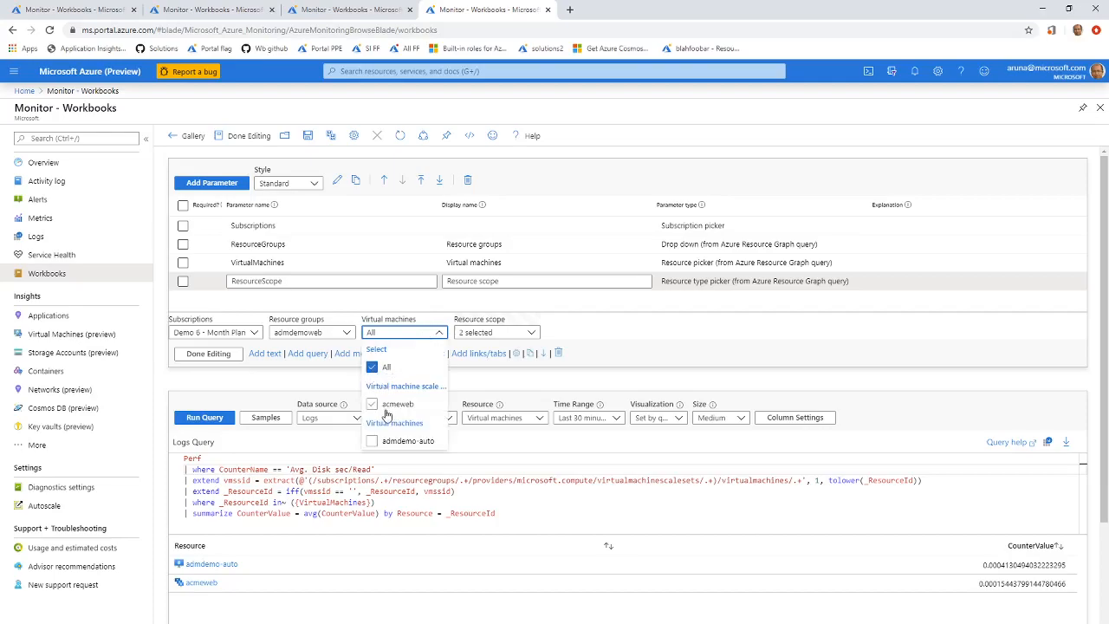
pyautogui.click(497, 334)
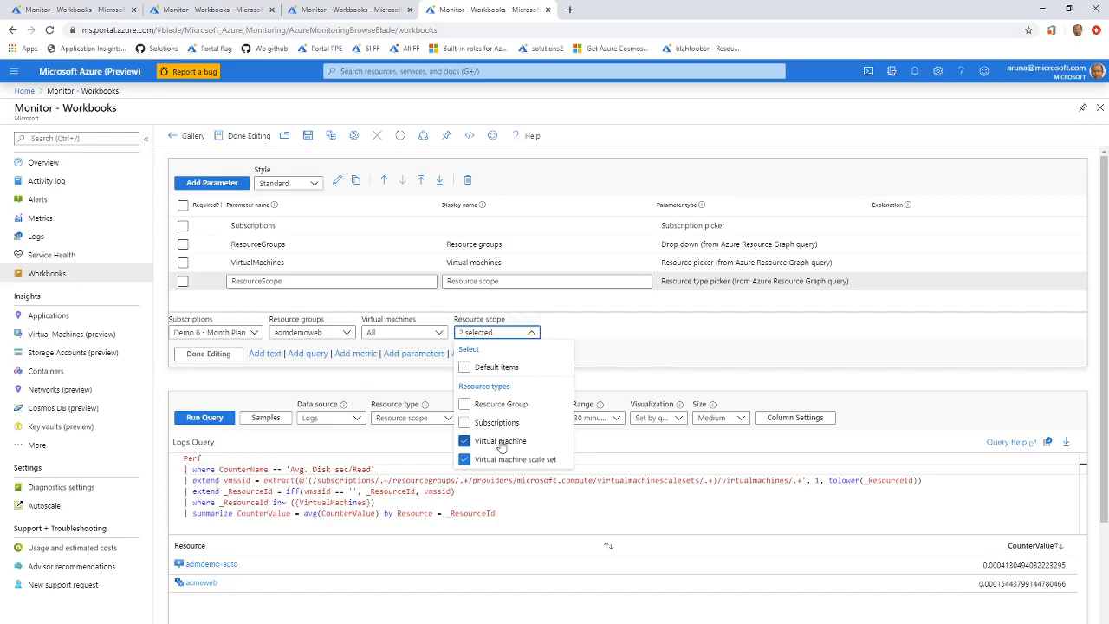
pyautogui.click(502, 500)
pyautogui.click(400, 332)
# Add the admdemo resource group to the Resource groups parameter, and review the available virtual machines and the refreshed query results.
pyautogui.click(331, 333)
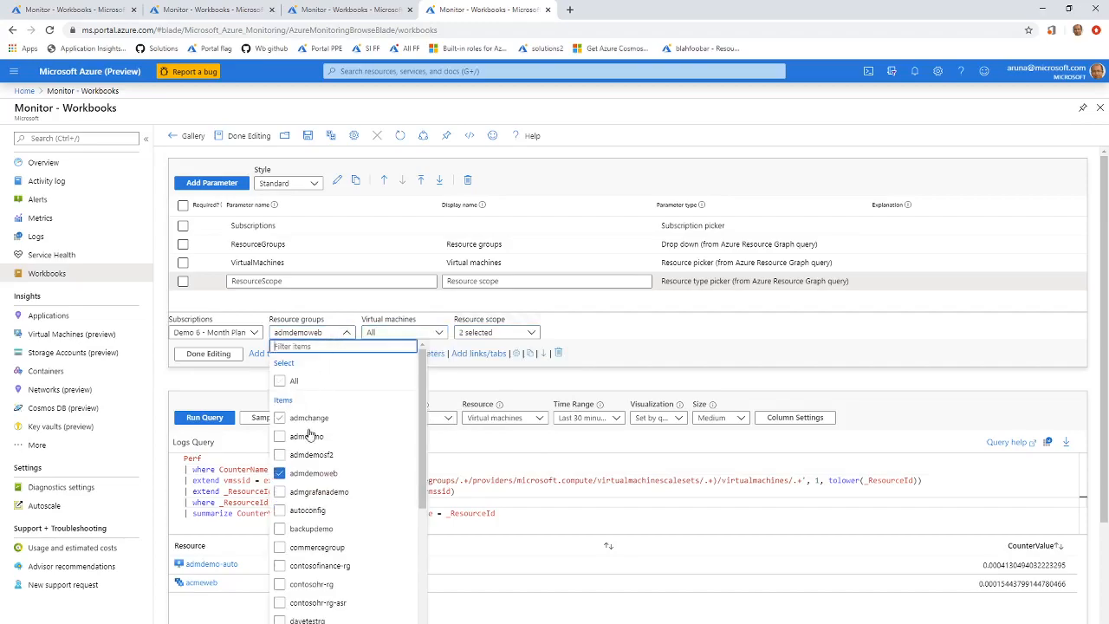
pyautogui.click(307, 437)
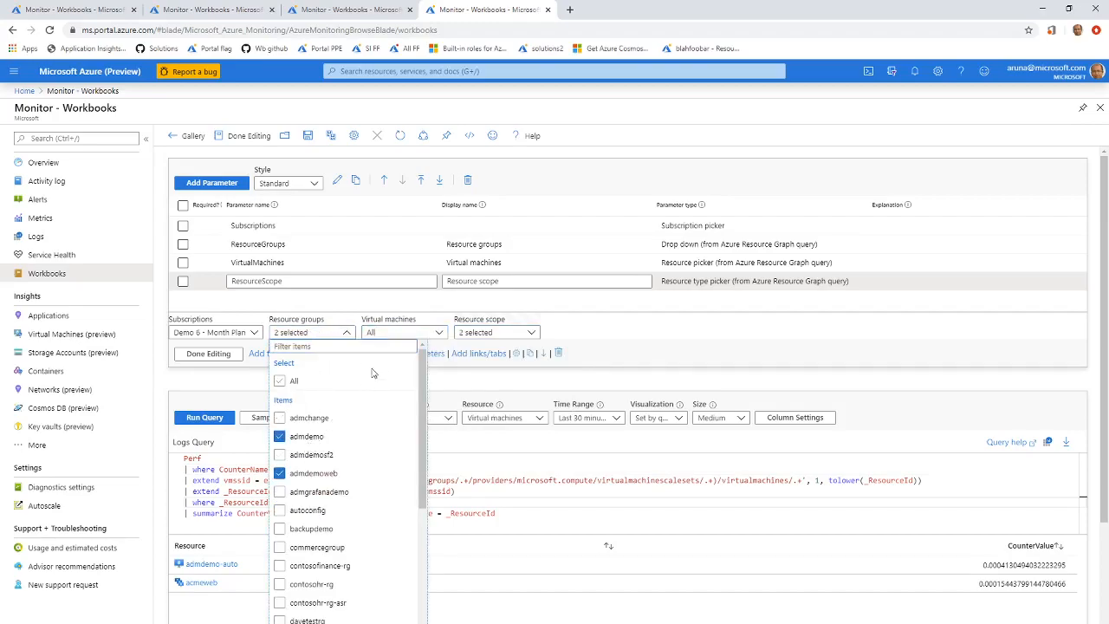
pyautogui.click(438, 334)
pyautogui.click(438, 334)
pyautogui.click(439, 333)
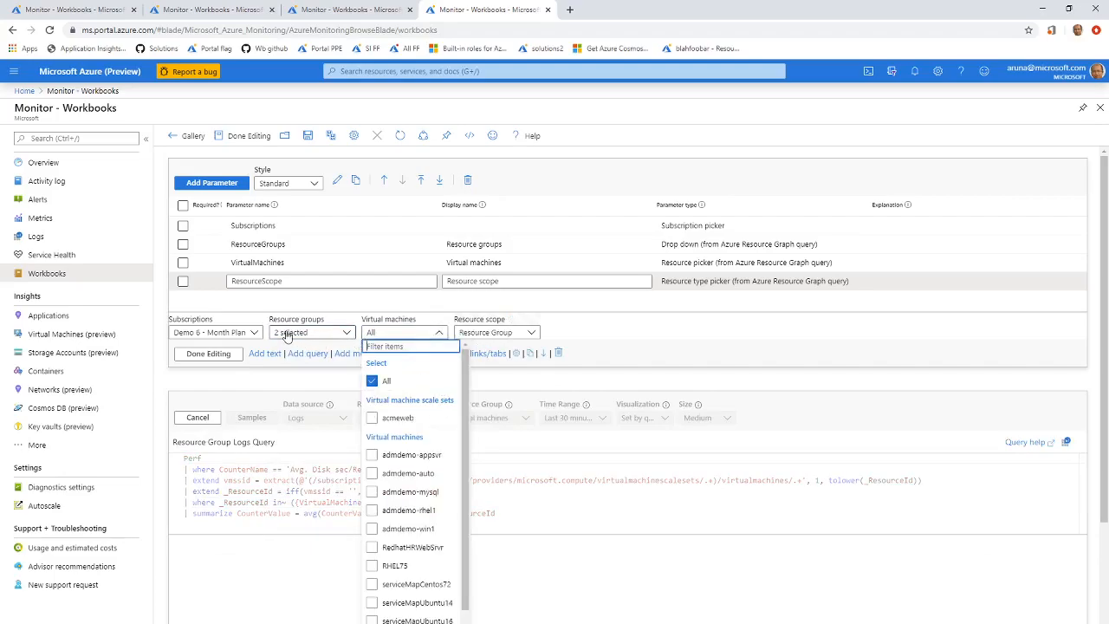
pyautogui.scroll(-1, 419, 459)
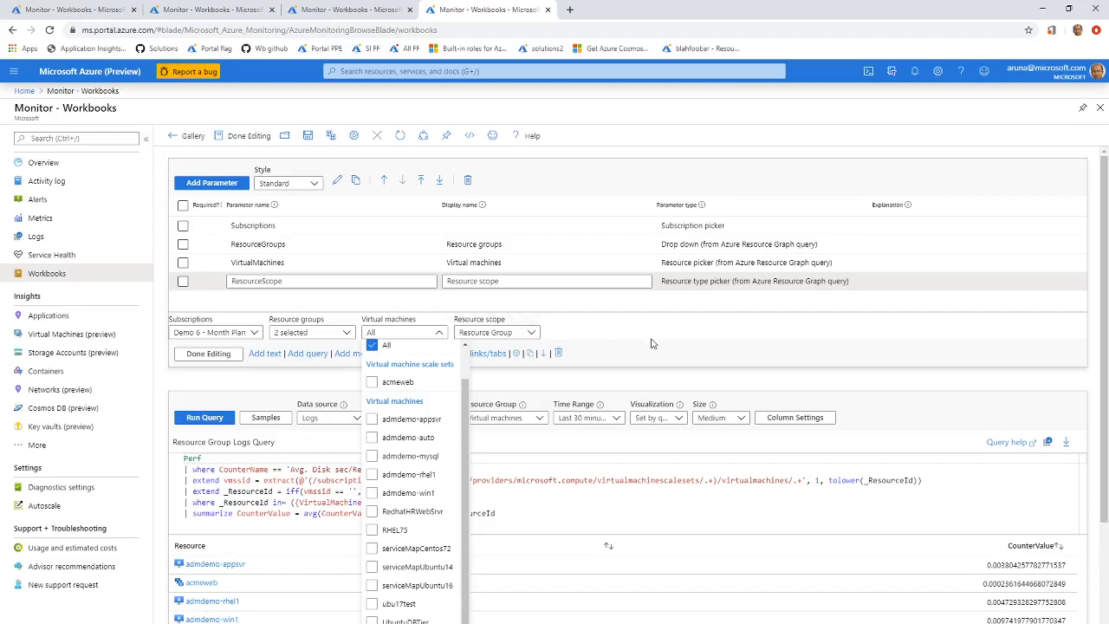
pyautogui.click(600, 331)
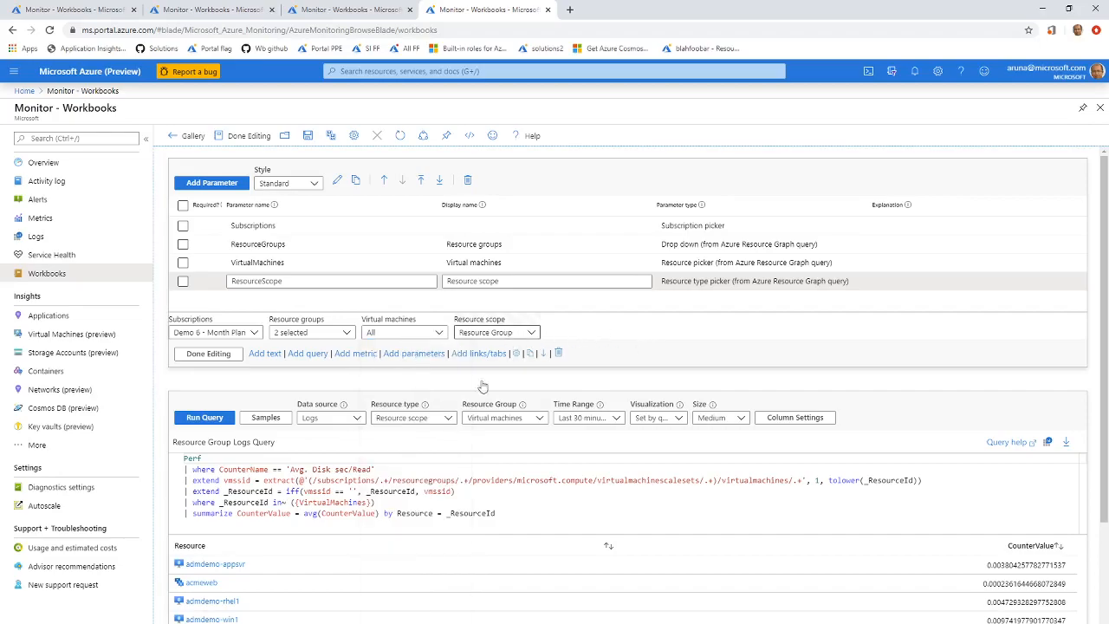
pyautogui.scroll(-1, 303, 546)
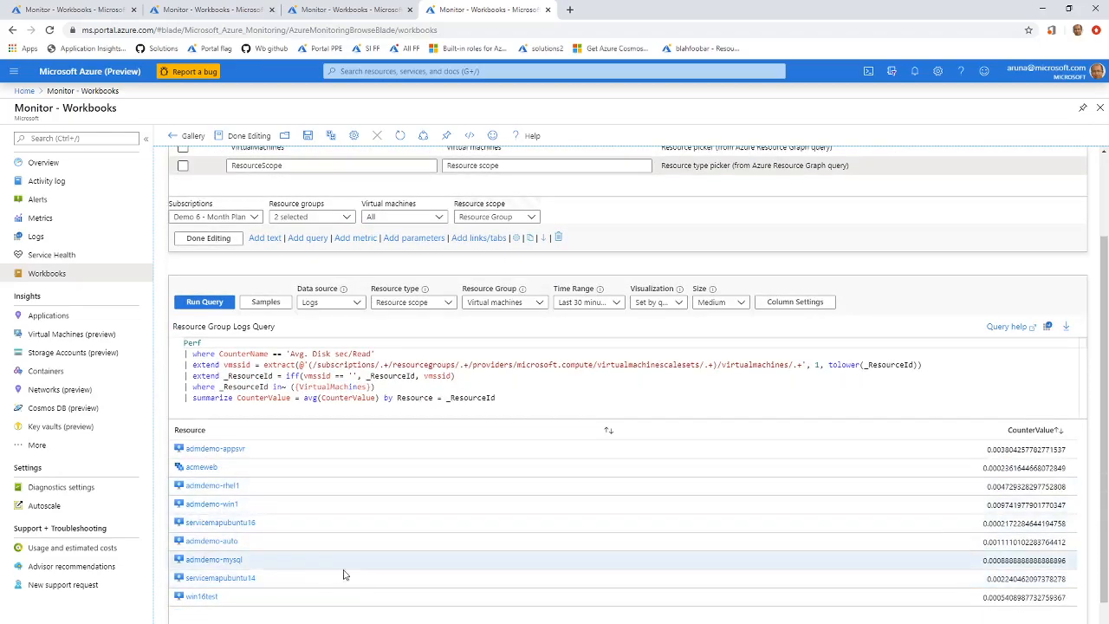
pyautogui.scroll(1, 336, 554)
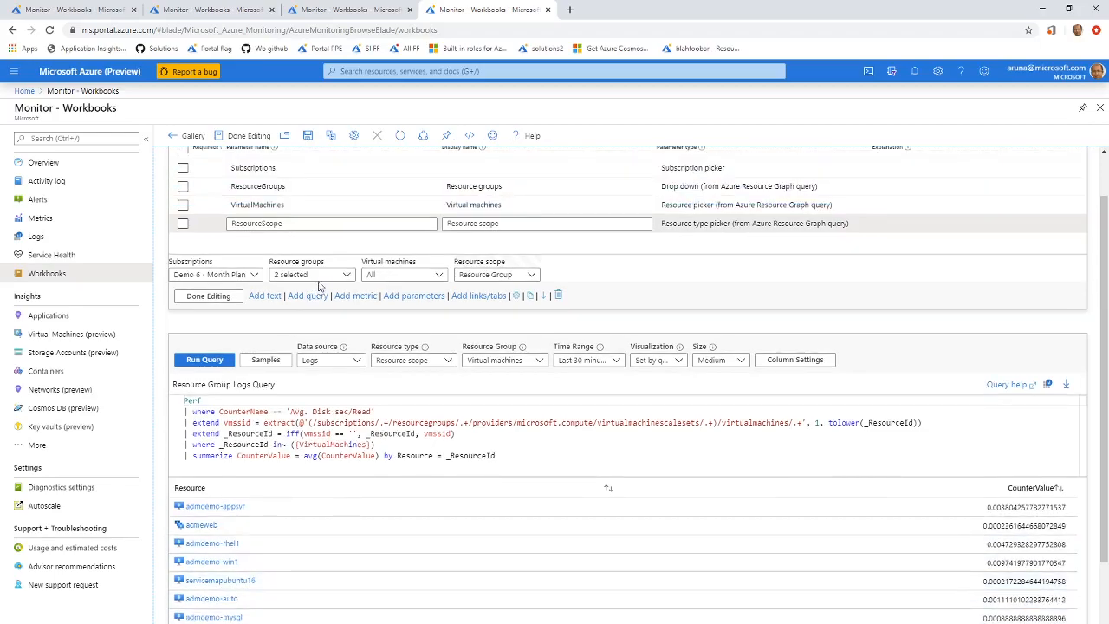
# Add autoconfig, backupdemo, commercegroup and contosofinance-rg to the Resource groups parameter.
pyautogui.click(320, 275)
pyautogui.click(323, 453)
pyautogui.click(323, 471)
pyautogui.click(326, 491)
pyautogui.click(326, 508)
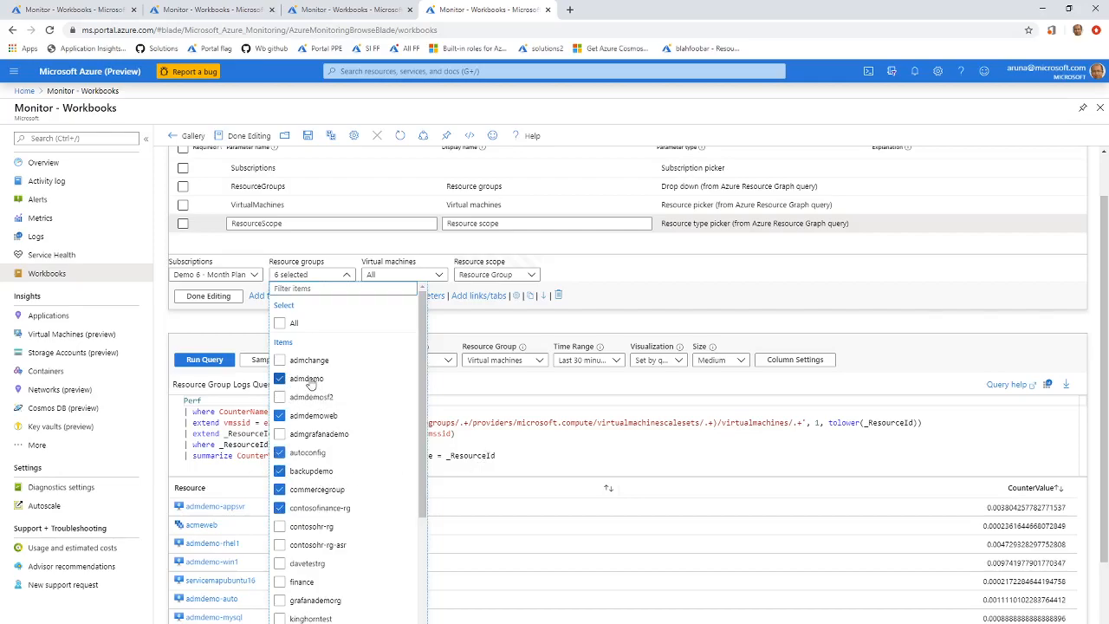
pyautogui.click(554, 434)
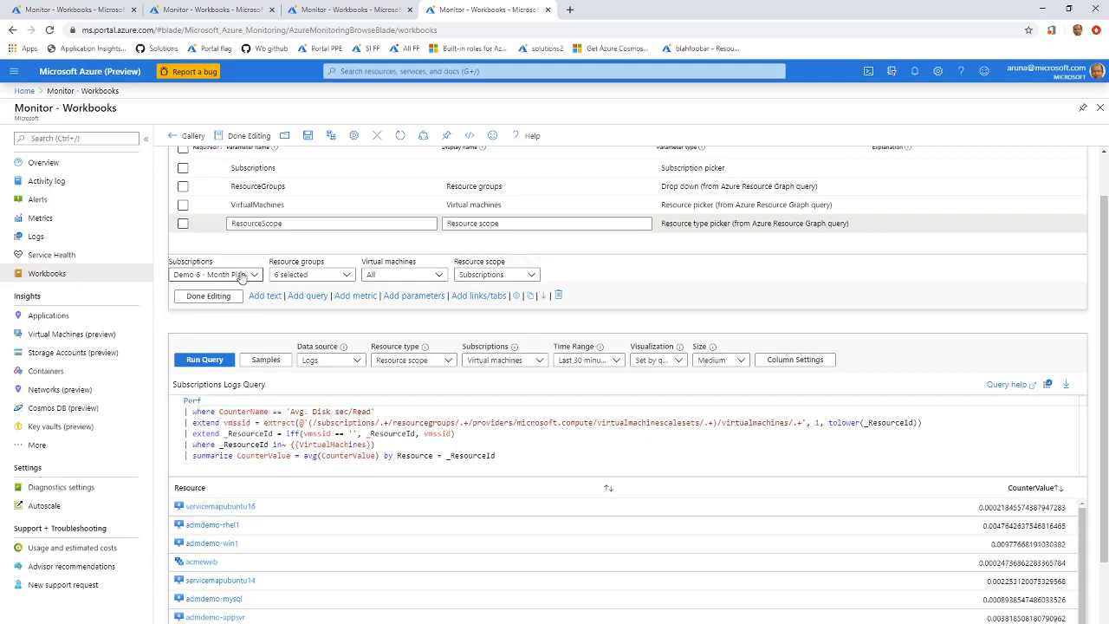
# Compare the query results with the Virtual machines list, and highlight the query line that filters _ResourceId by the VirtualMachines parameter.
pyautogui.scroll(-5, 568, 572)
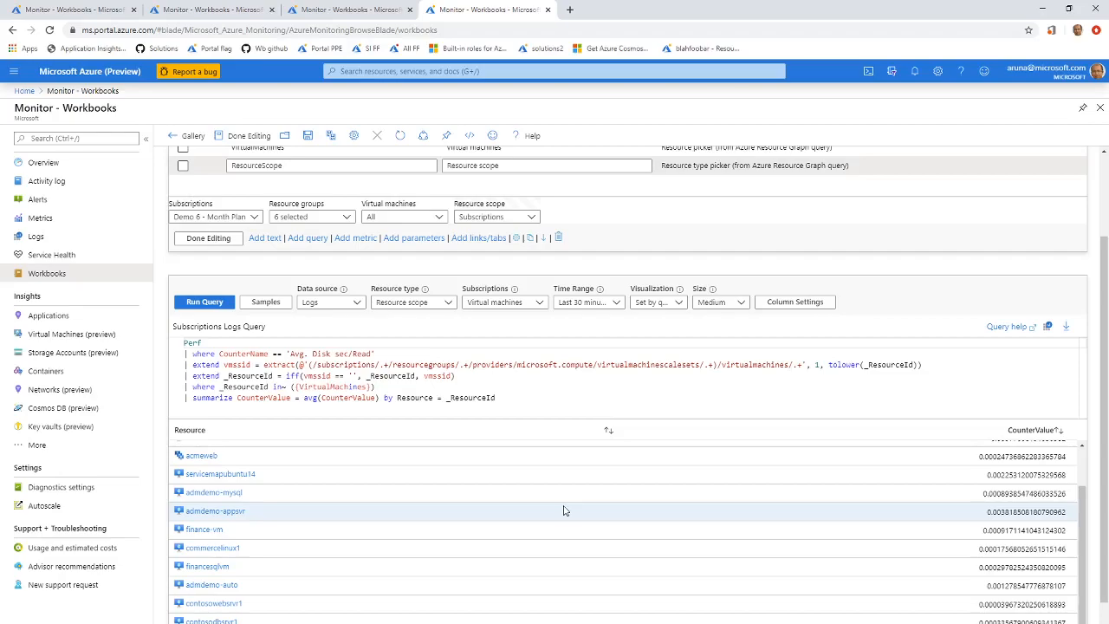
pyautogui.click(424, 219)
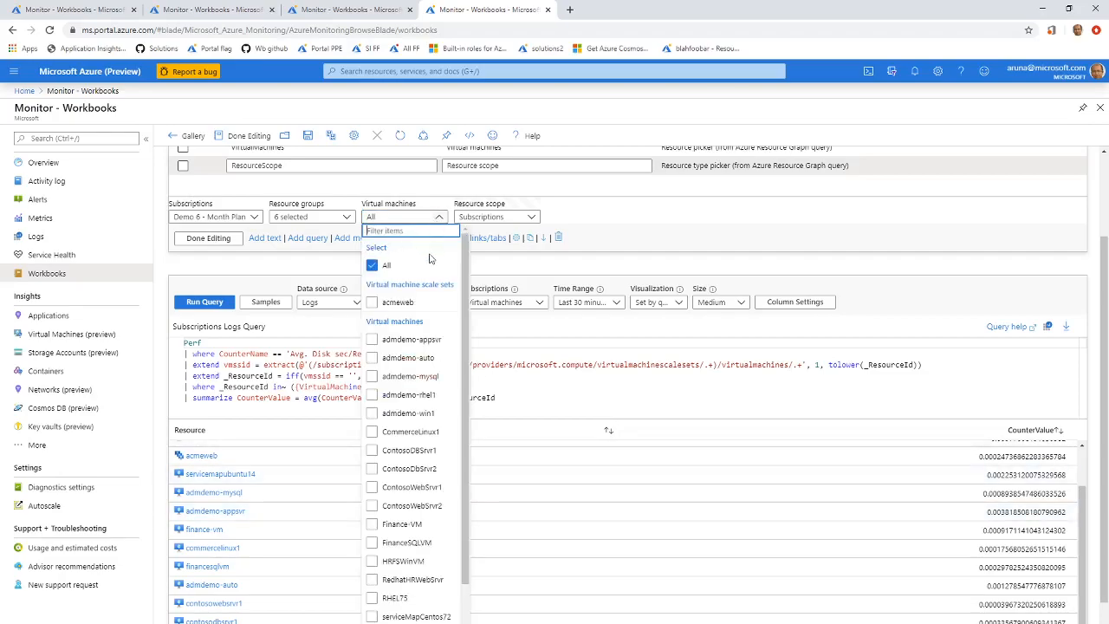
pyautogui.scroll(-1, 401, 527)
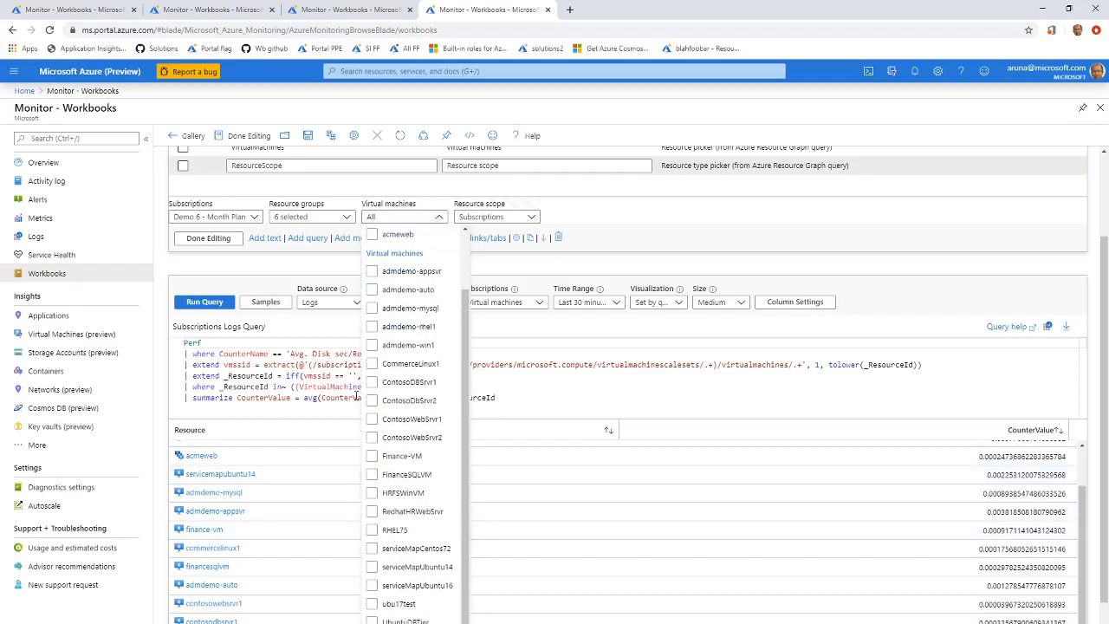
pyautogui.click(554, 383)
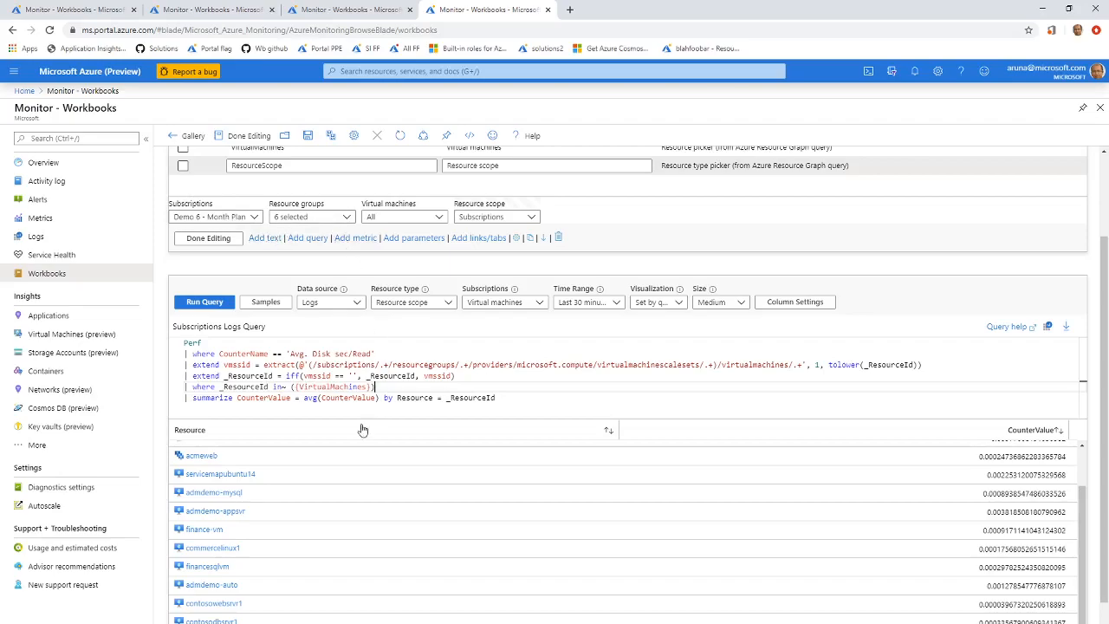
pyautogui.moveTo(383, 387); pyautogui.dragTo(171, 388)
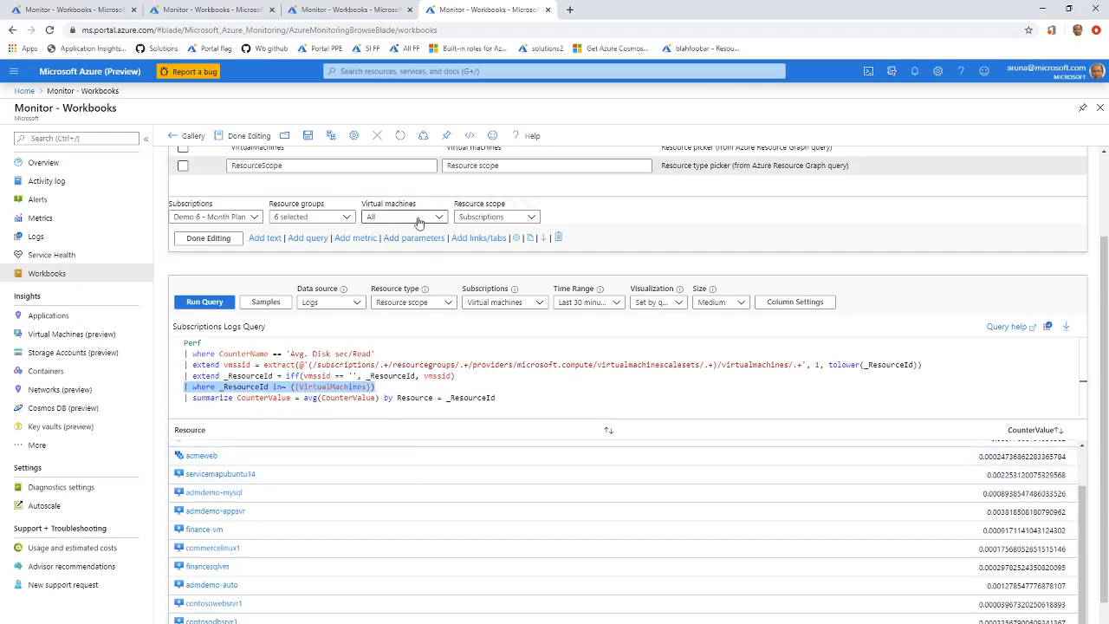
# Review the selected resource groups and virtual machines against the full results, and highlight the VirtualMachines filter line in the query again.
pyautogui.click(329, 224)
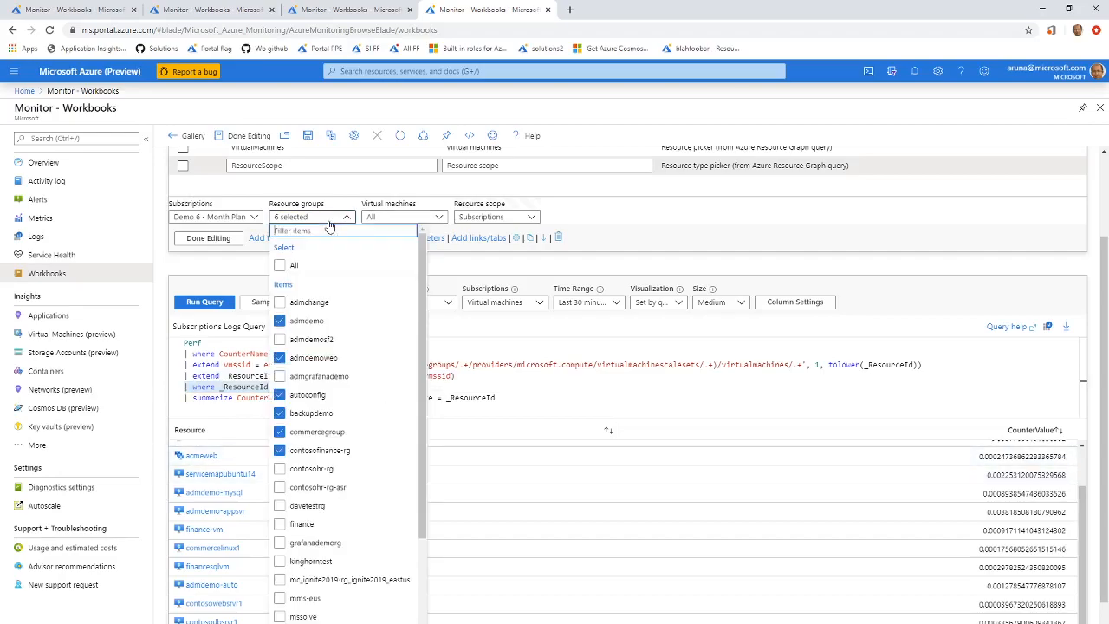
pyautogui.scroll(-3, 371, 507)
pyautogui.scroll(3, 371, 515)
pyautogui.click(440, 216)
pyautogui.scroll(-1, 398, 520)
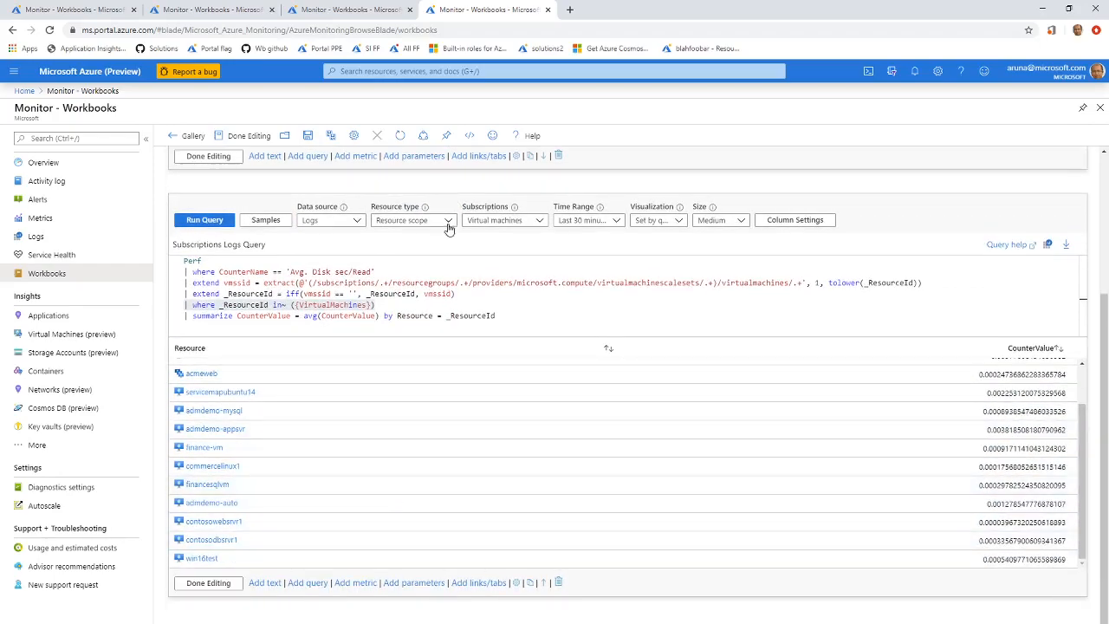
pyautogui.scroll(2, 382, 323)
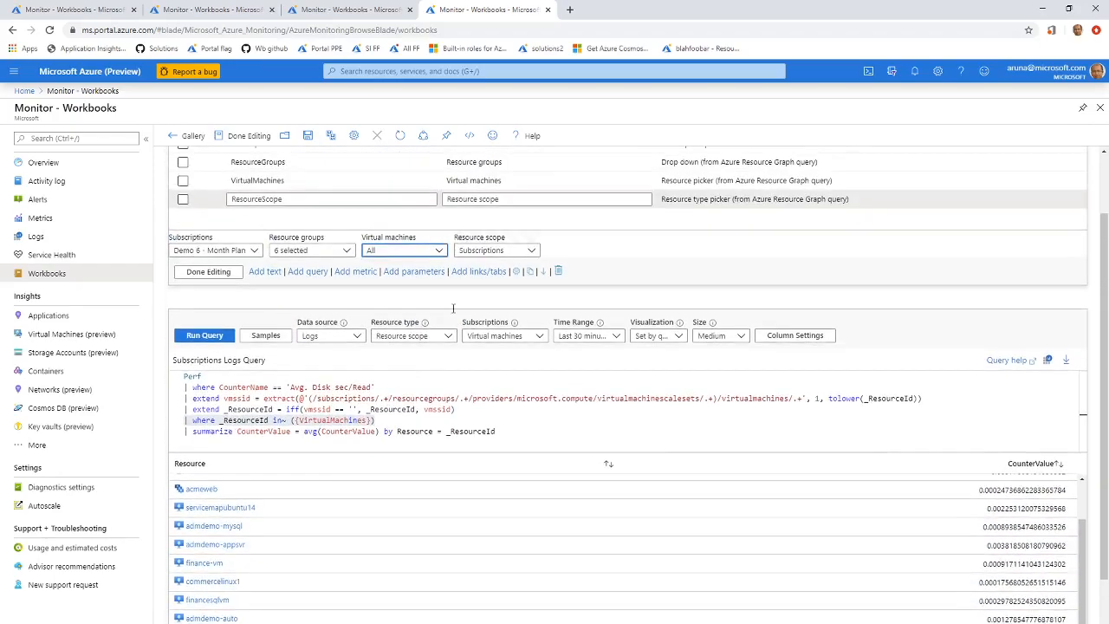
pyautogui.click(405, 250)
pyautogui.click(548, 389)
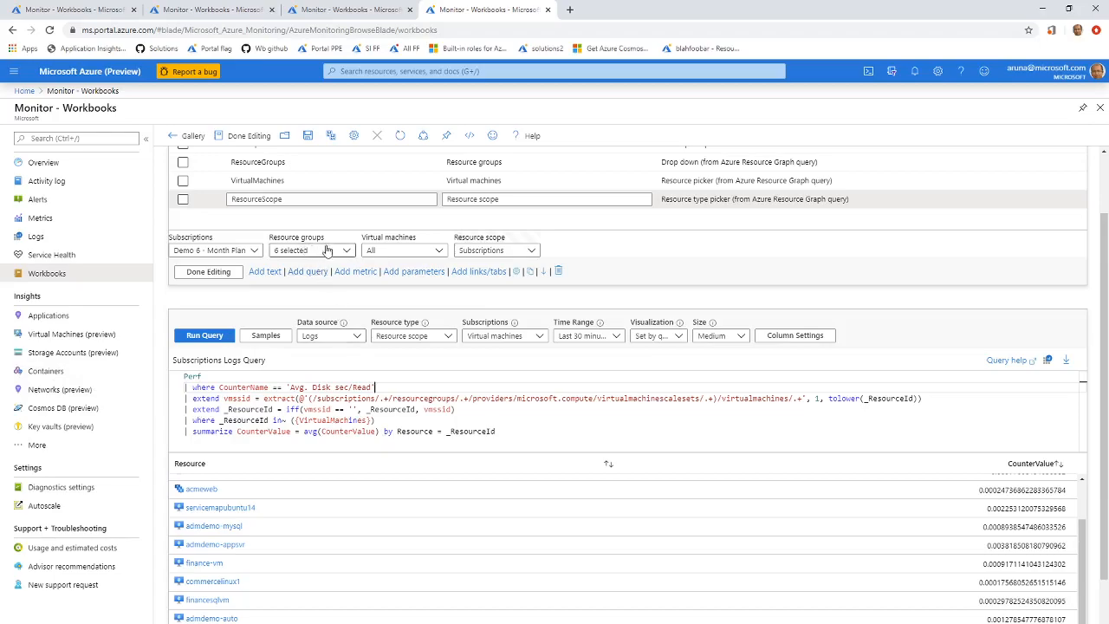
pyautogui.moveTo(376, 421); pyautogui.dragTo(158, 423)
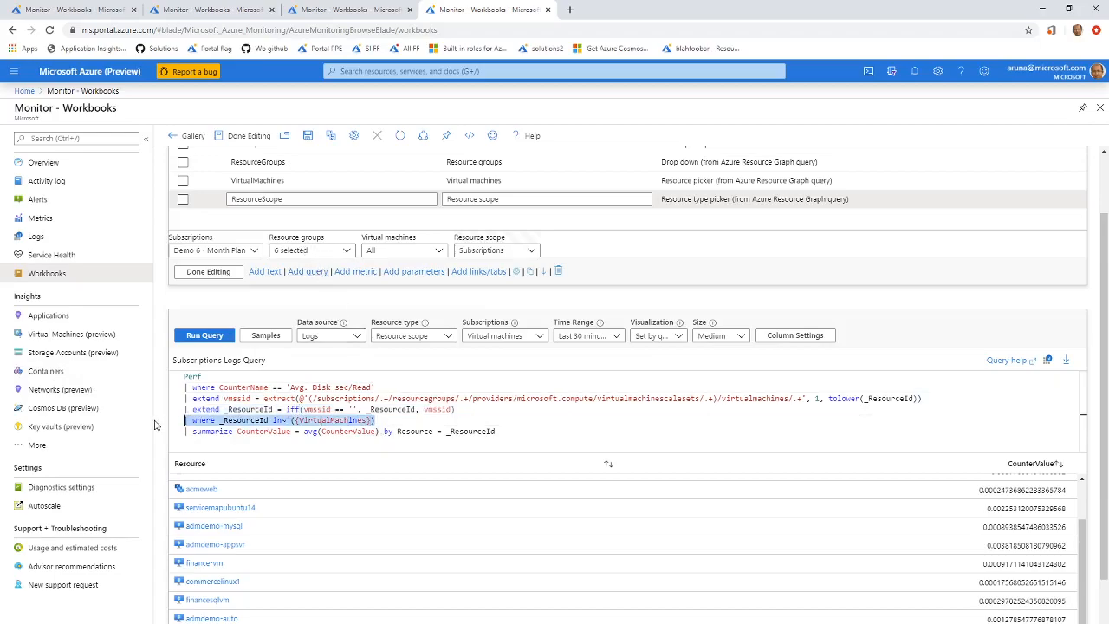